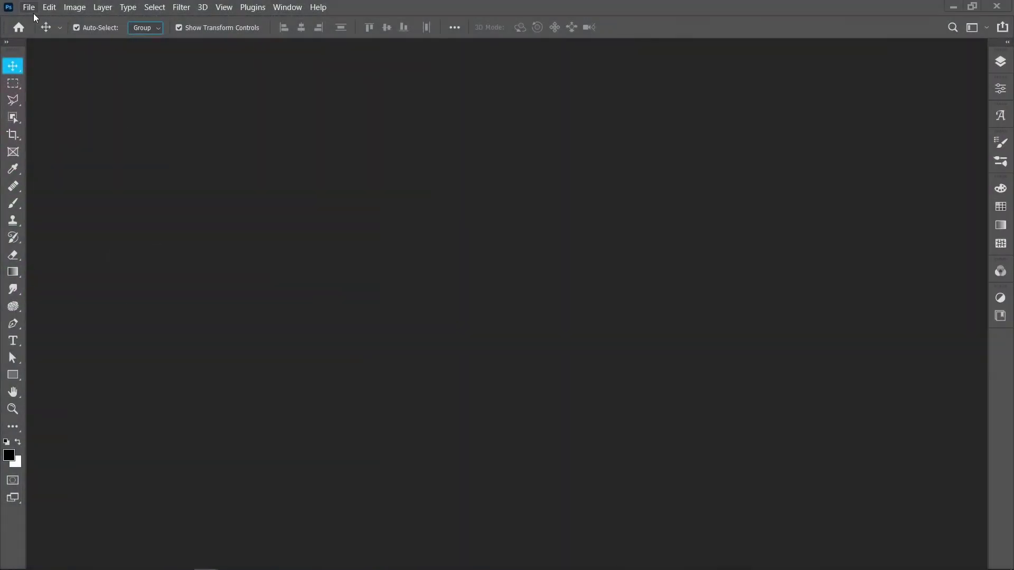
# - Create a new portrait A3 document, 297 x 420 mm at 300 pixels/inch, in RGB Color with a white background
pyautogui.click(30, 7)
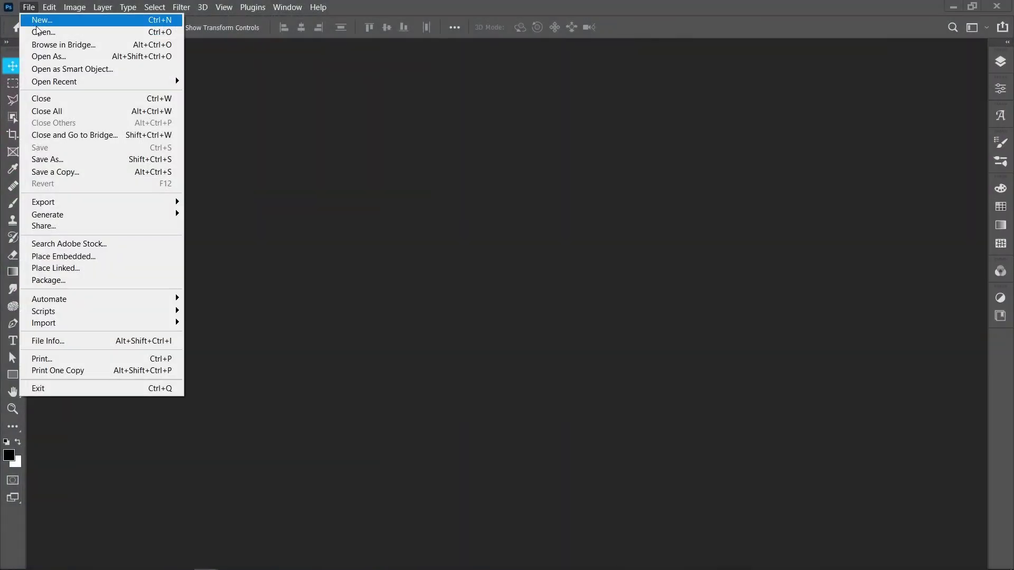
pyautogui.click(37, 26)
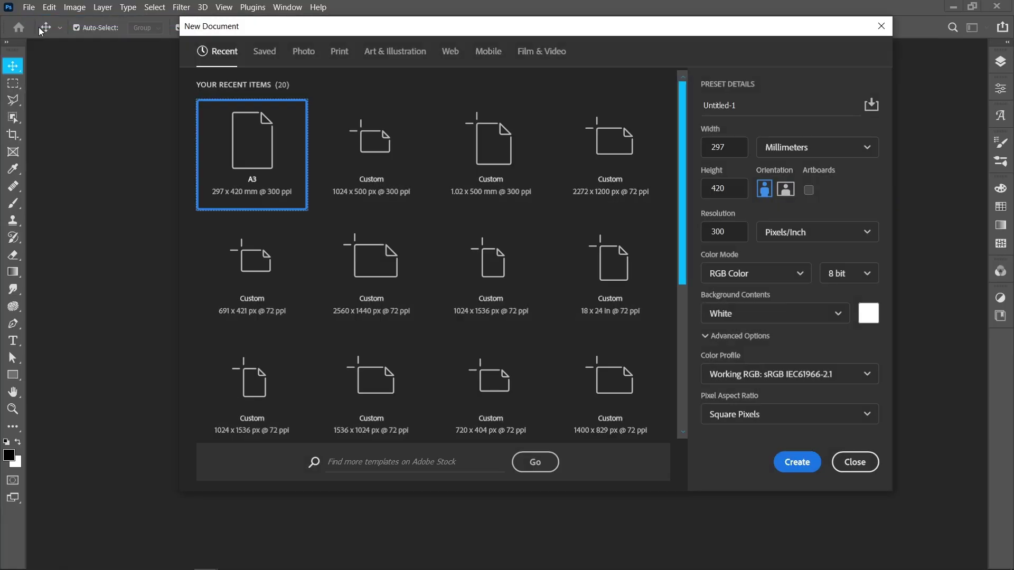
pyautogui.click(792, 465)
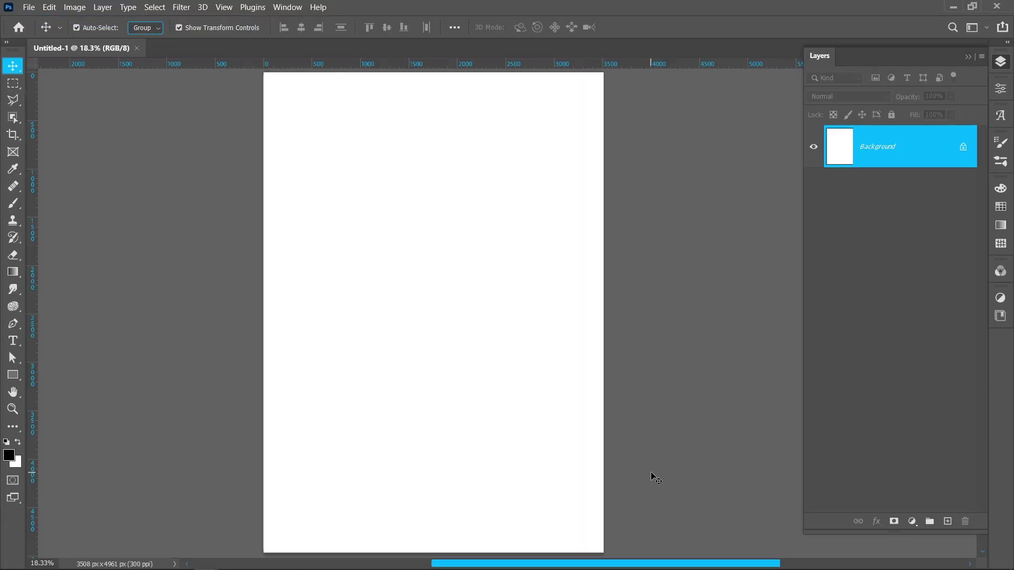
# - Place the influencer-taking-walk-bridge-city photo as an embedded image and scale it to about 106%
pyautogui.click(30, 7)
pyautogui.click(58, 256)
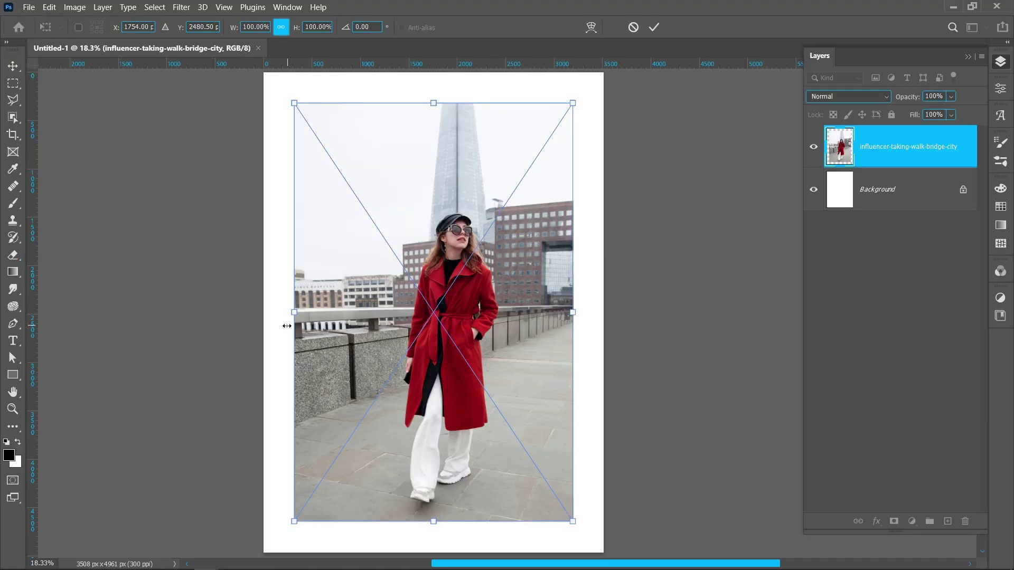
pyautogui.moveTo(291, 316); pyautogui.dragTo(277, 315)
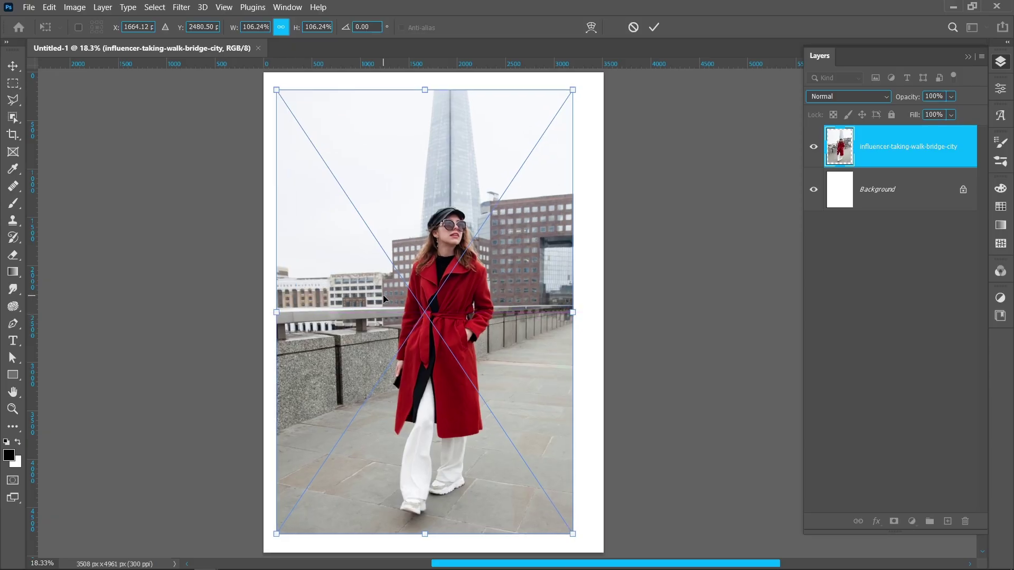
pyautogui.press('Return')
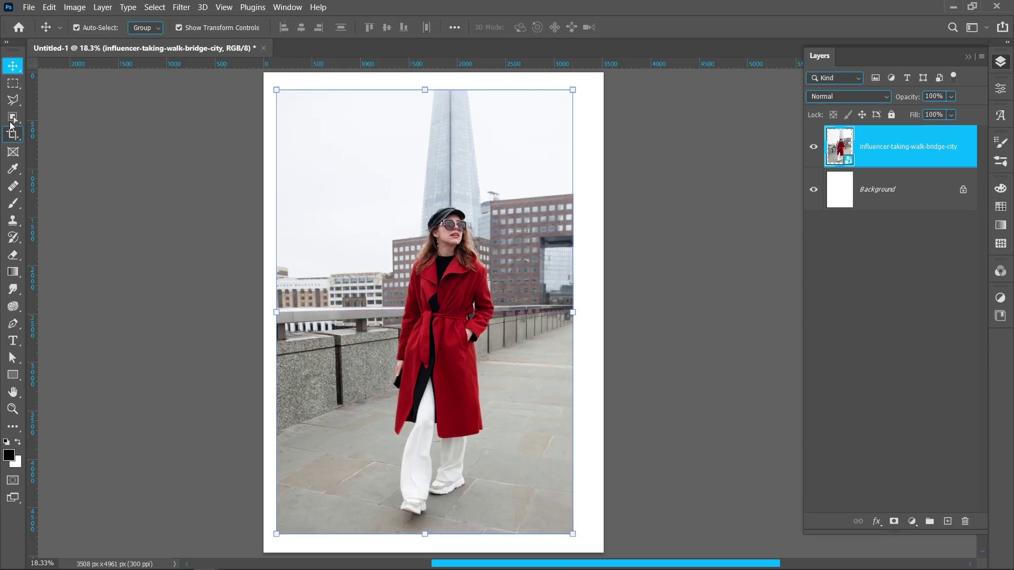
# - Select the woman with Select Subject and add a layer mask that hides the photo's background
pyautogui.click(11, 117)
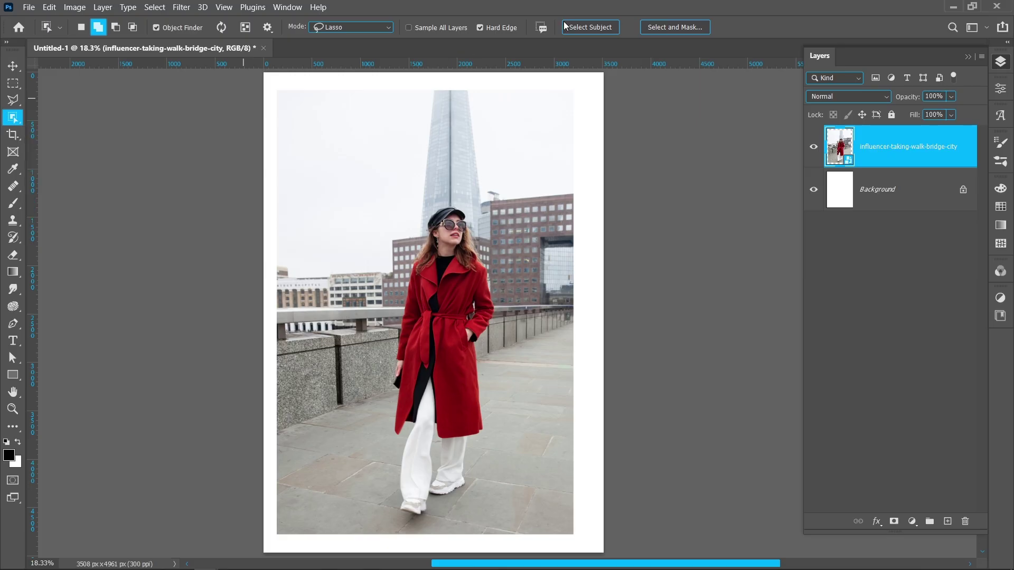
pyautogui.click(588, 28)
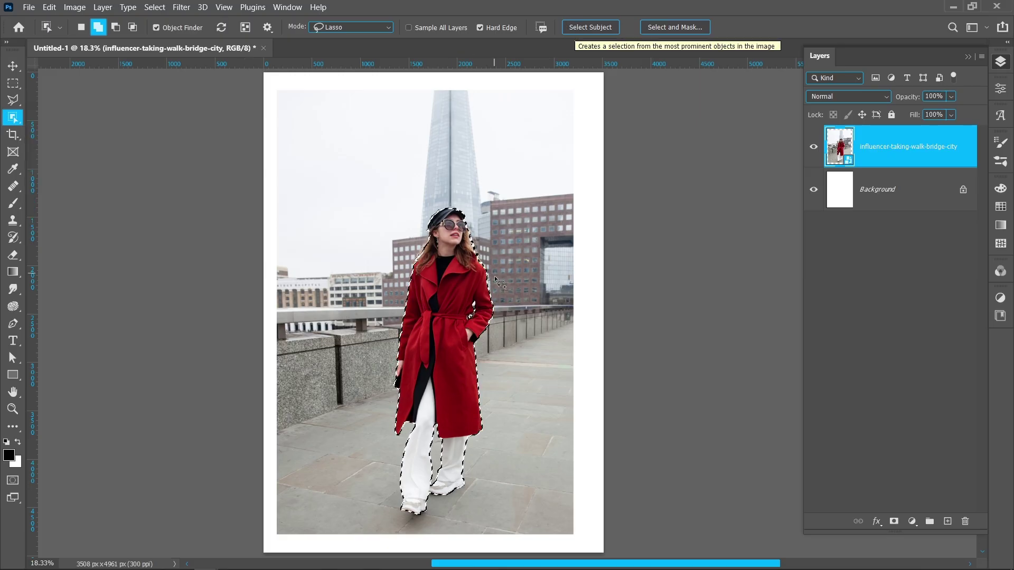
pyautogui.press('l')
pyautogui.scroll(-1, 464, 286)
pyautogui.click(894, 521)
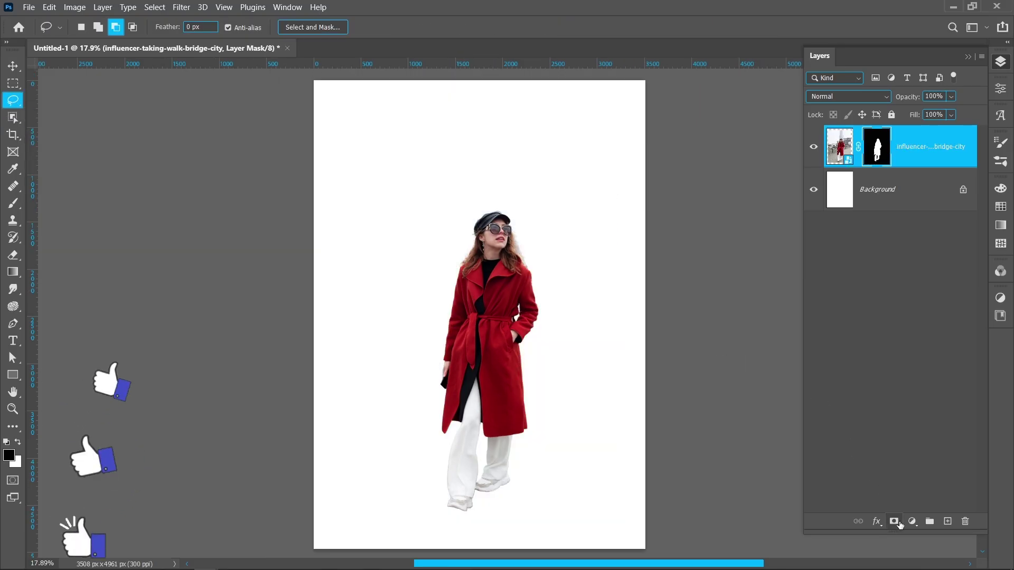
# - Enlarge the cut-out woman to nearly the full page height, position her on the page's right side, and convert her layer to a smart object
pyautogui.press('v')
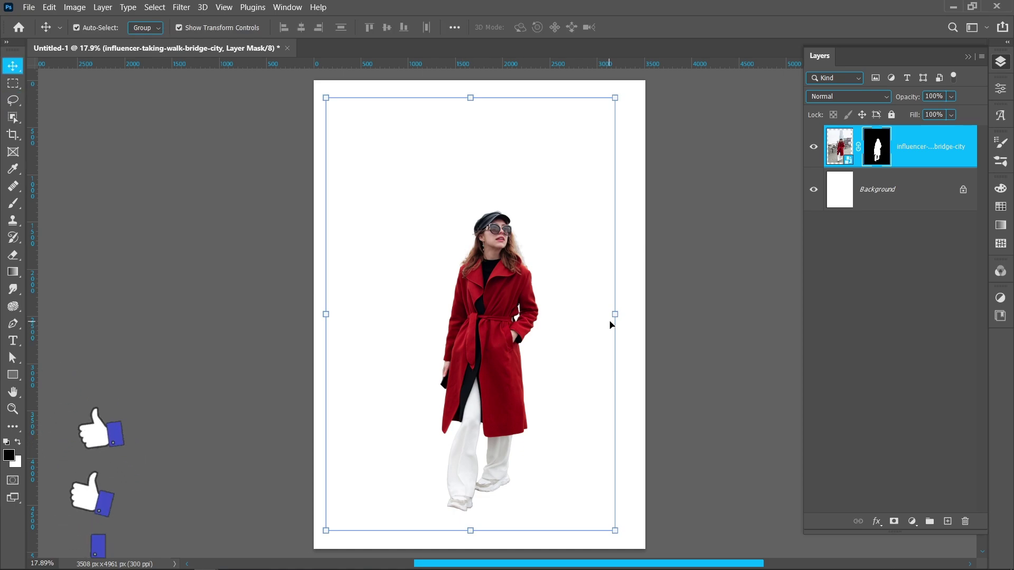
pyautogui.moveTo(631, 315); pyautogui.dragTo(754, 314)
pyautogui.moveTo(570, 366); pyautogui.dragTo(583, 303)
pyautogui.moveTo(742, 258); pyautogui.dragTo(754, 258)
pyautogui.press('Return')
pyautogui.moveTo(584, 303); pyautogui.dragTo(576, 300)
pyautogui.rightClick(907, 155)
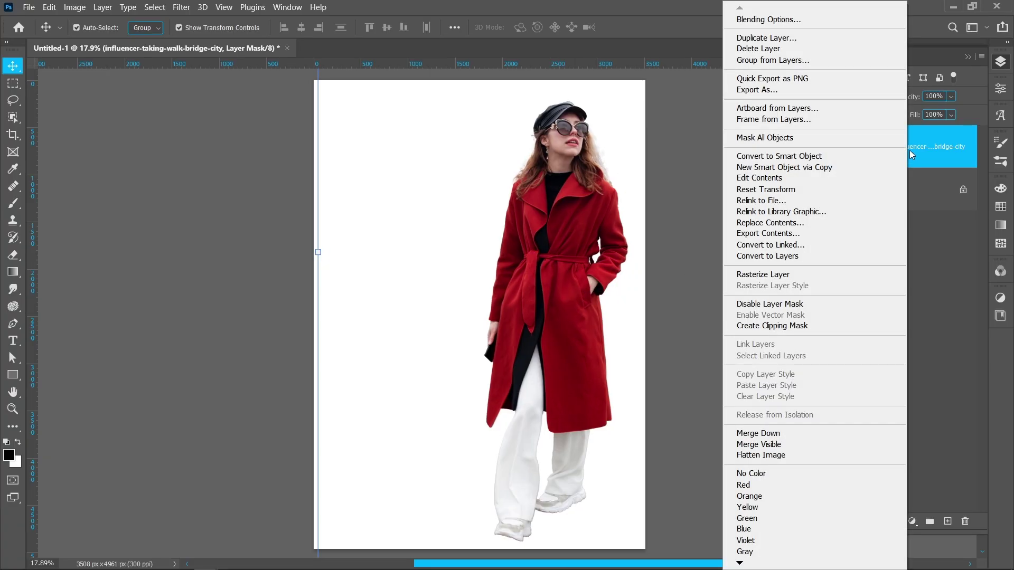
pyautogui.click(770, 157)
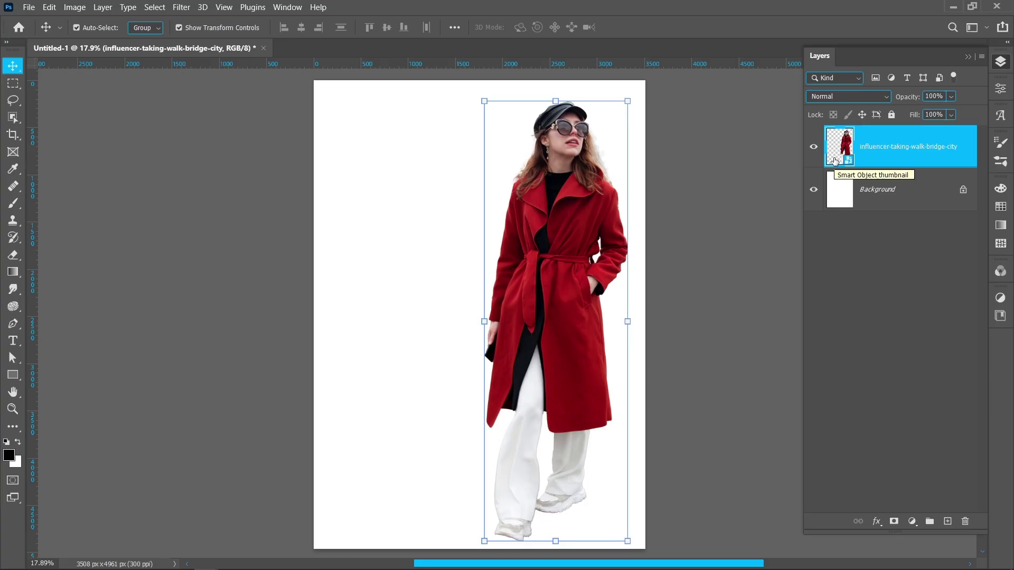
# - Add a Solid Color fill layer in light grey f6f6f6 directly above the Background layer
pyautogui.click(879, 197)
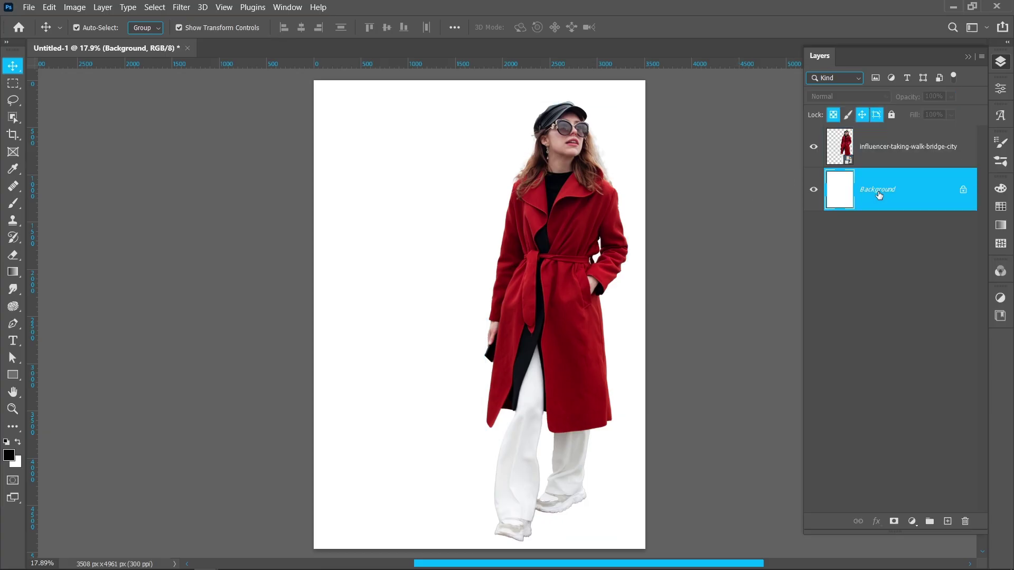
pyautogui.click(911, 521)
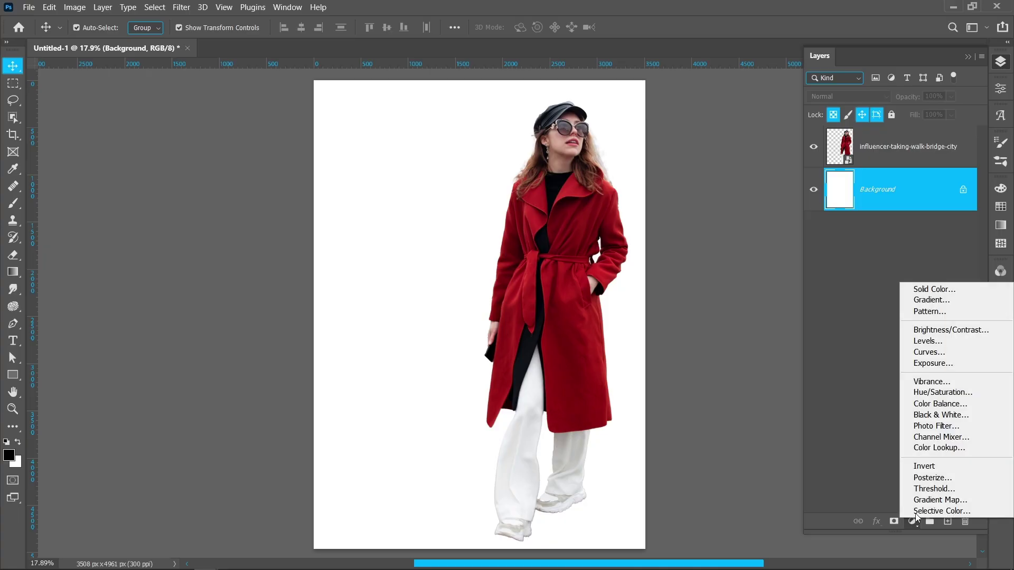
pyautogui.click(948, 290)
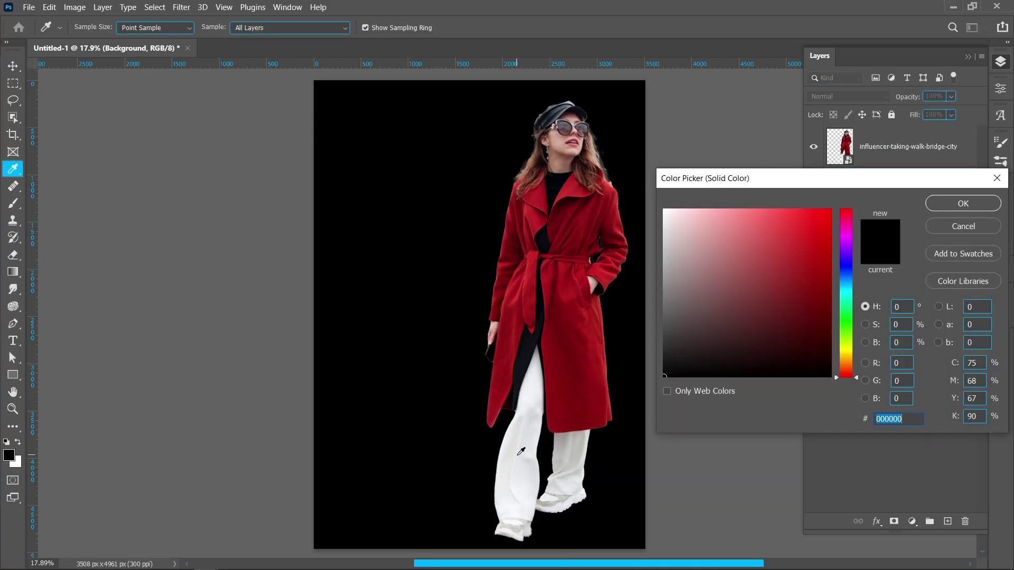
pyautogui.click(520, 451)
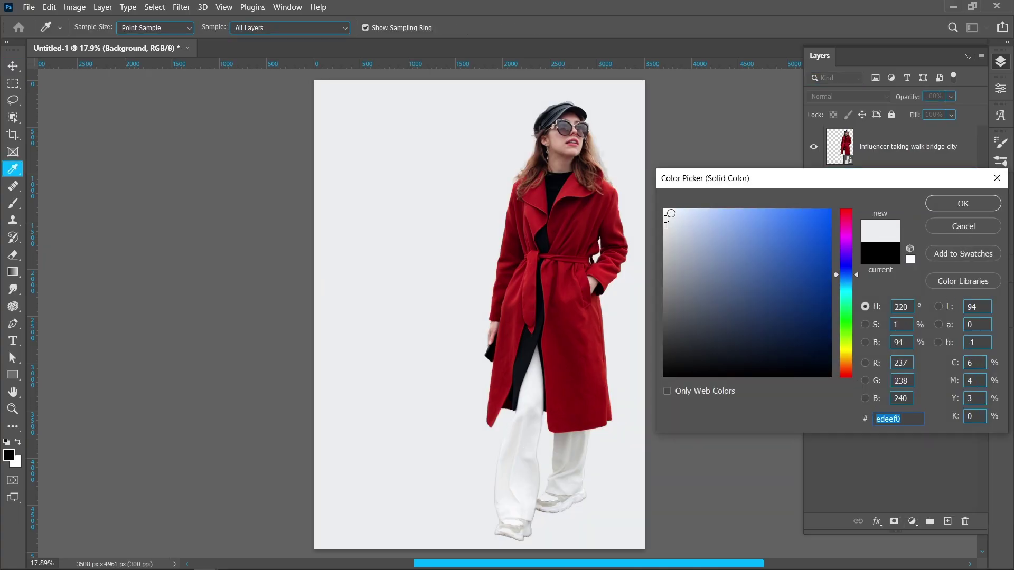
pyautogui.moveTo(666, 218); pyautogui.dragTo(661, 215)
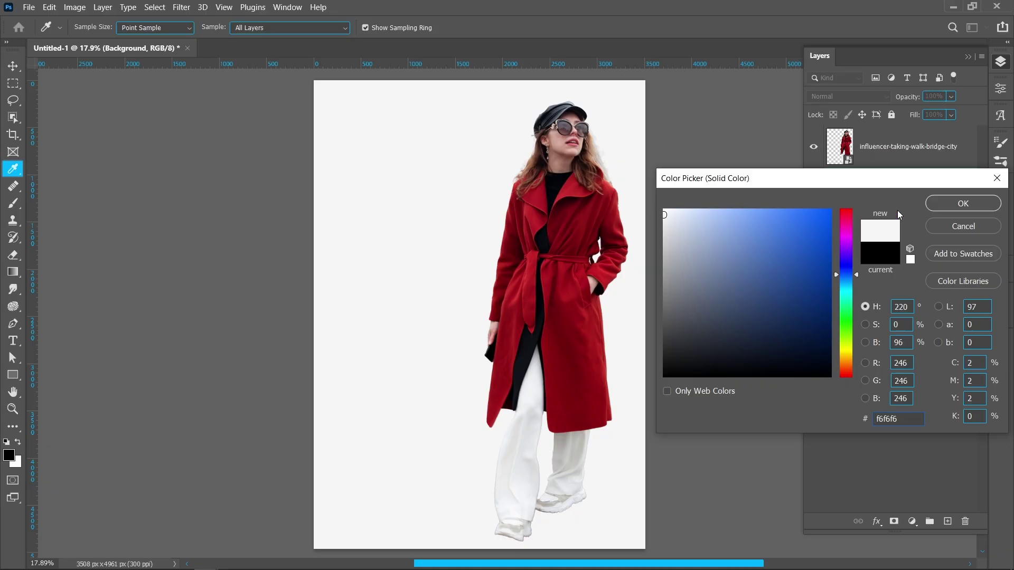
pyautogui.click(960, 204)
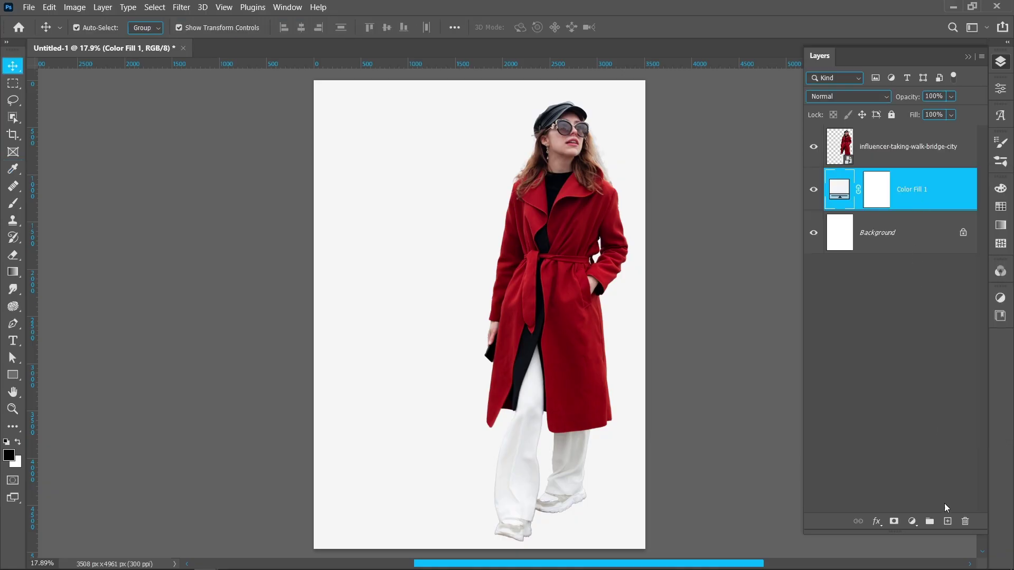
# - On a new layer beneath the woman, draw a black diagonal stripe with the Pen tool behind her feet, about 2255 x 1474 px
pyautogui.click(947, 521)
pyautogui.press('p')
pyautogui.moveTo(435, 443); pyautogui.dragTo(398, 333)
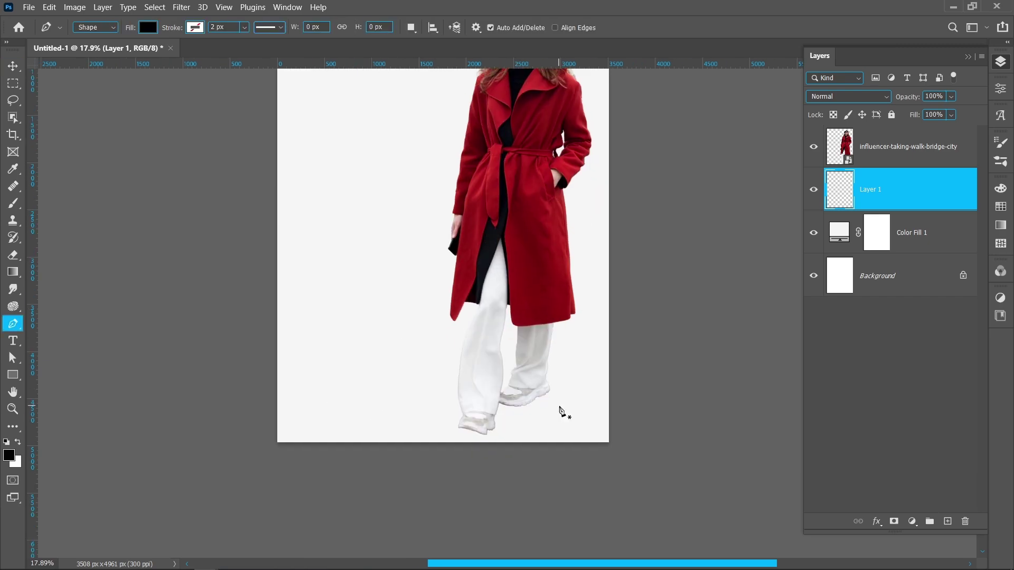
pyautogui.scroll(5, 559, 406)
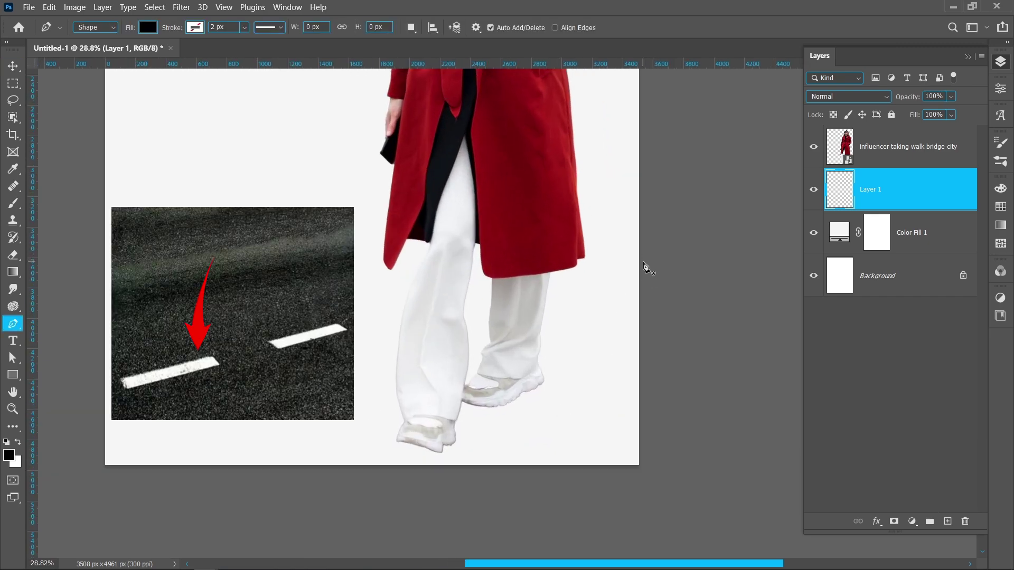
pyautogui.click(643, 262)
pyautogui.click(313, 470)
pyautogui.click(337, 486)
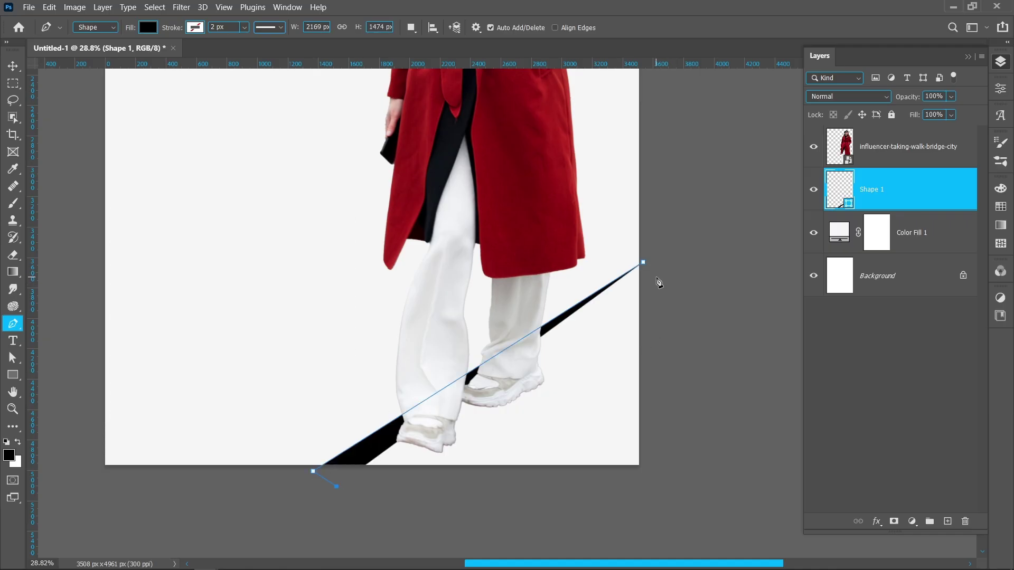
pyautogui.click(657, 279)
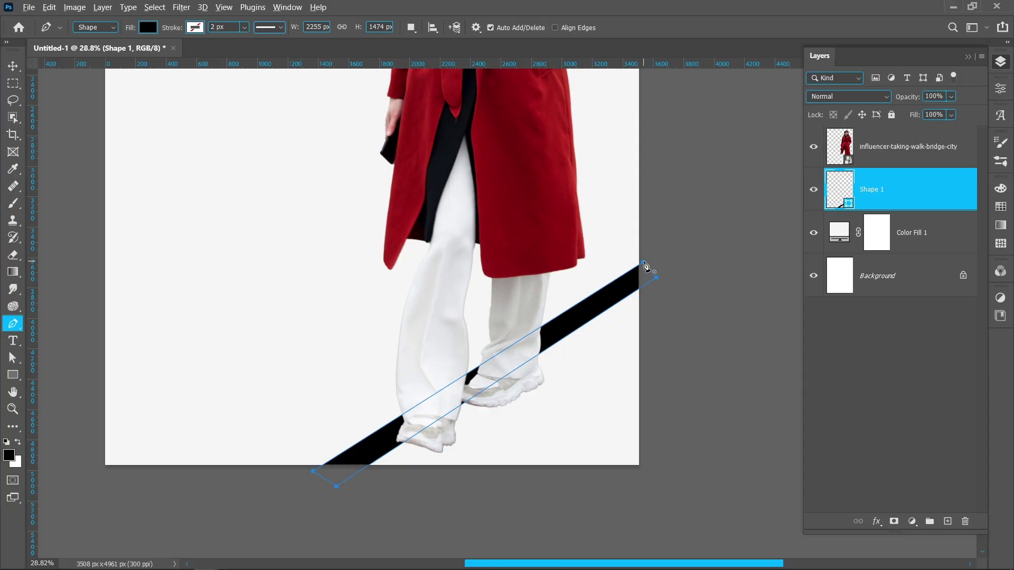
# - Reposition the anchor points at both ends of the black stripe so that it runs beneath both shoes
pyautogui.press('a')
pyautogui.moveTo(337, 485); pyautogui.dragTo(332, 484)
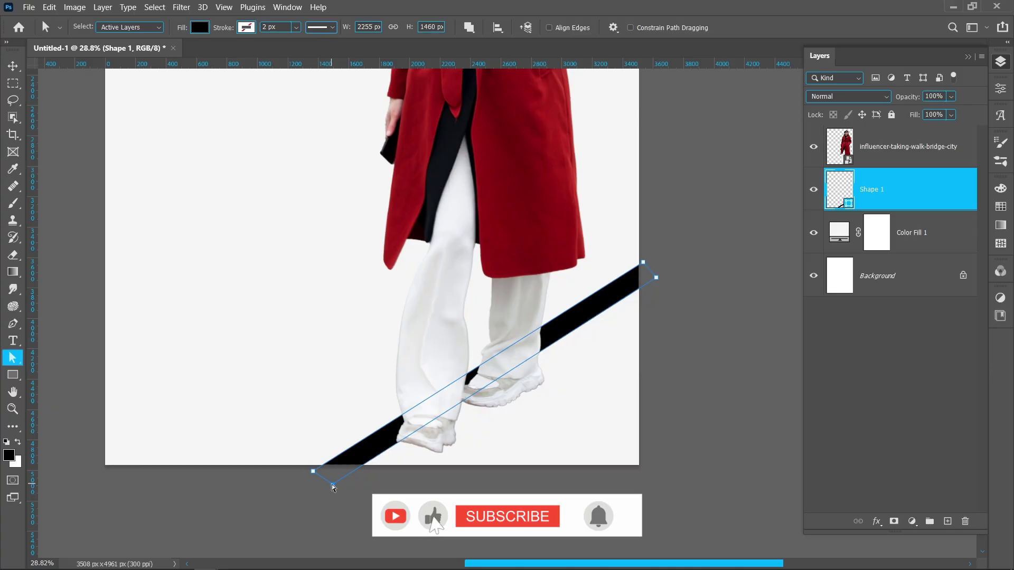
pyautogui.click(300, 478)
pyautogui.click(313, 471)
pyautogui.keyDown('shift'); pyautogui.click(332, 485); pyautogui.keyUp('shift')
pyautogui.moveTo(333, 487); pyautogui.dragTo(366, 500)
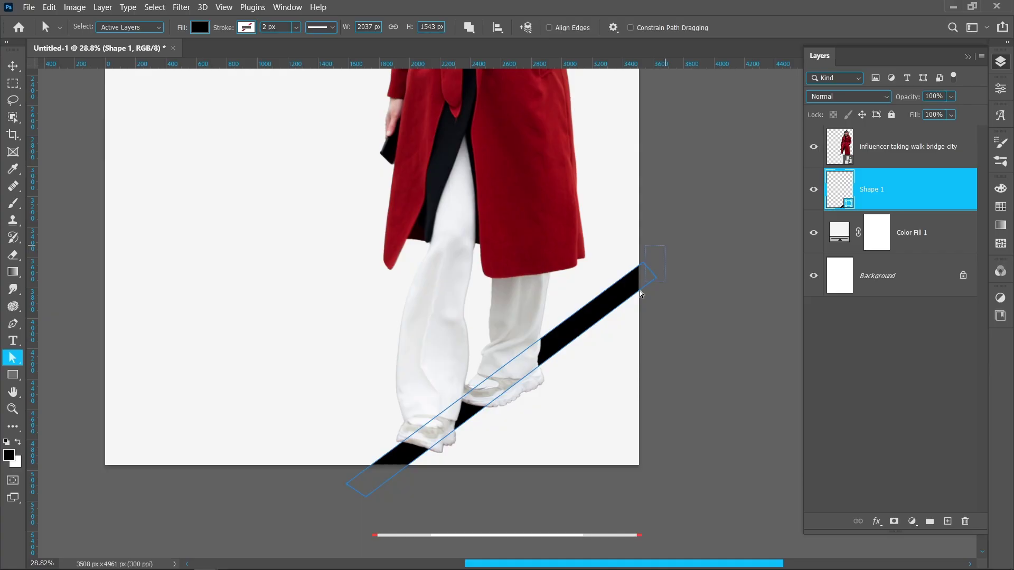
pyautogui.moveTo(656, 277); pyautogui.dragTo(646, 312)
# - Rotate the black stripe slightly counterclockwise to align it with the shoes
pyautogui.click(13, 65)
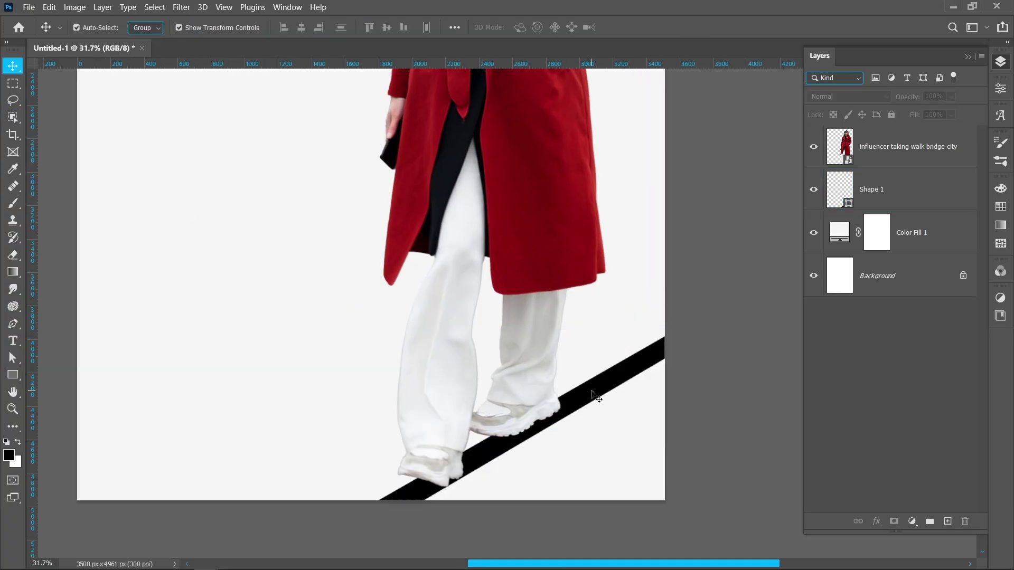
pyautogui.click(591, 395)
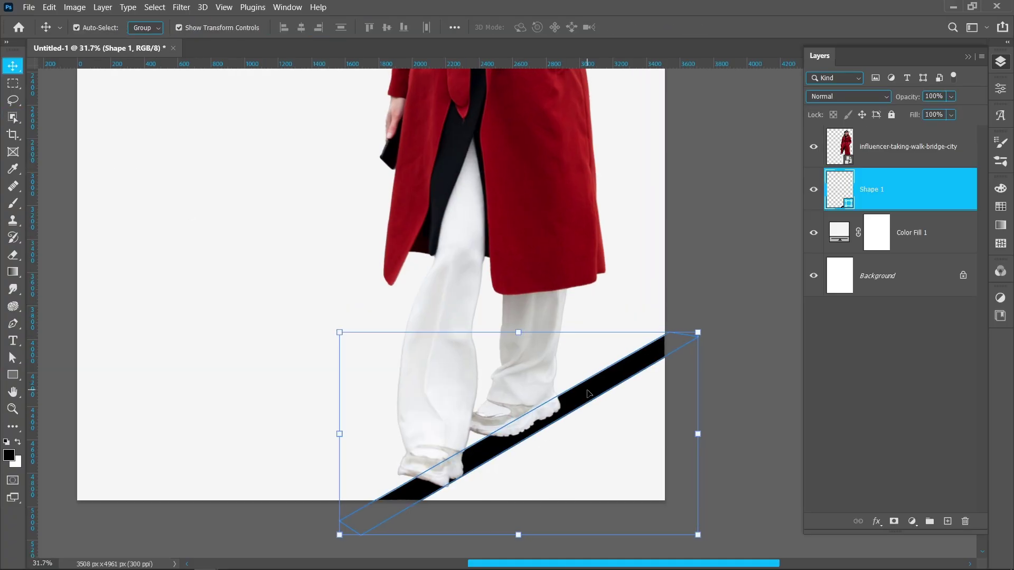
pyautogui.moveTo(725, 342); pyautogui.dragTo(727, 334)
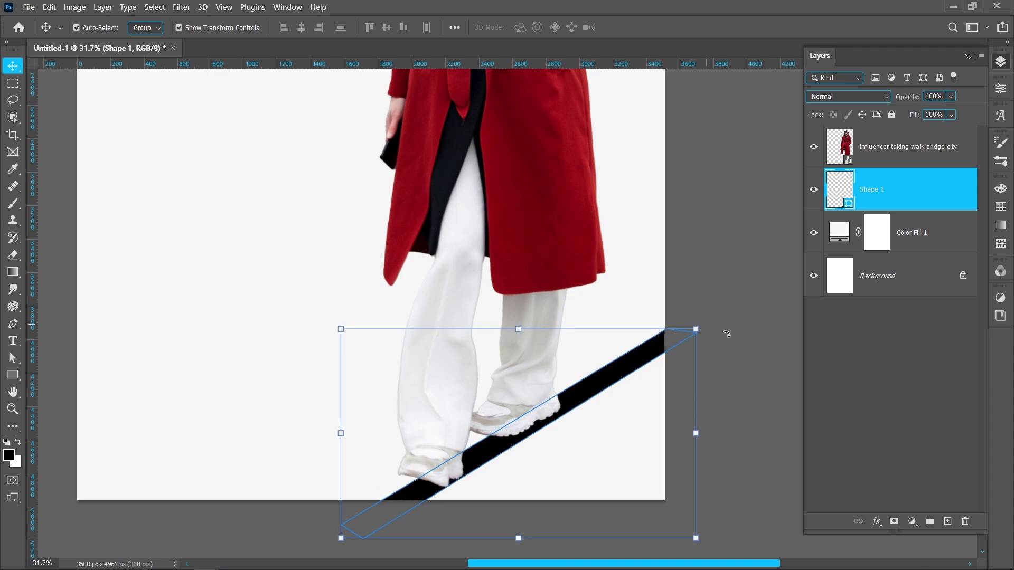
# - Add a layer mask to the stripe and hide its middle part between the shoes with a 358 px black brush
pyautogui.click(893, 521)
pyautogui.press('b')
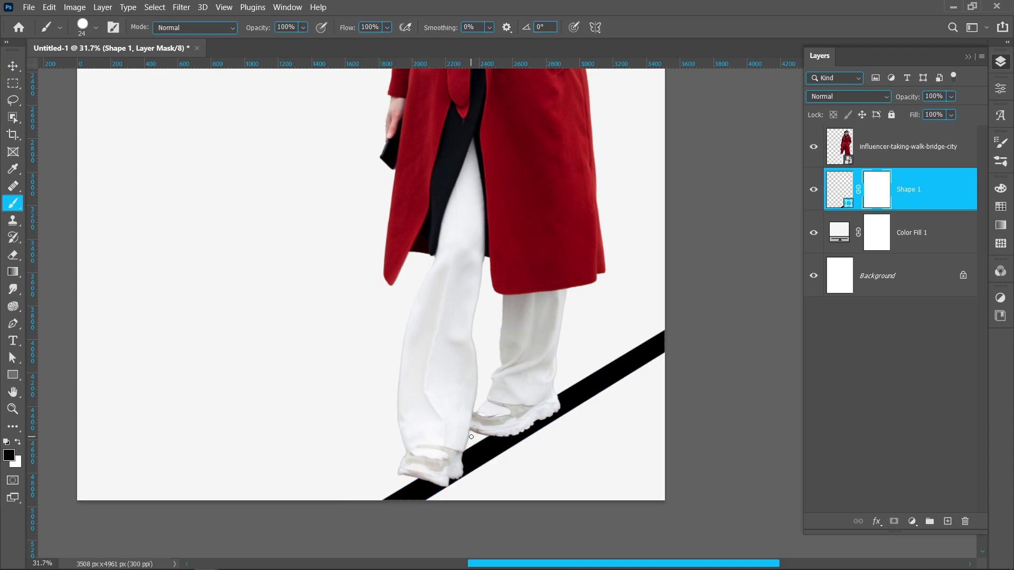
pyautogui.keyDown('alt'); pyautogui.rightClick(476, 433); pyautogui.keyUp('alt')
pyautogui.click(508, 428)
pyautogui.keyDown('alt'); pyautogui.rightClick(452, 396); pyautogui.keyUp('alt')
pyautogui.moveTo(398, 427); pyautogui.dragTo(621, 426)
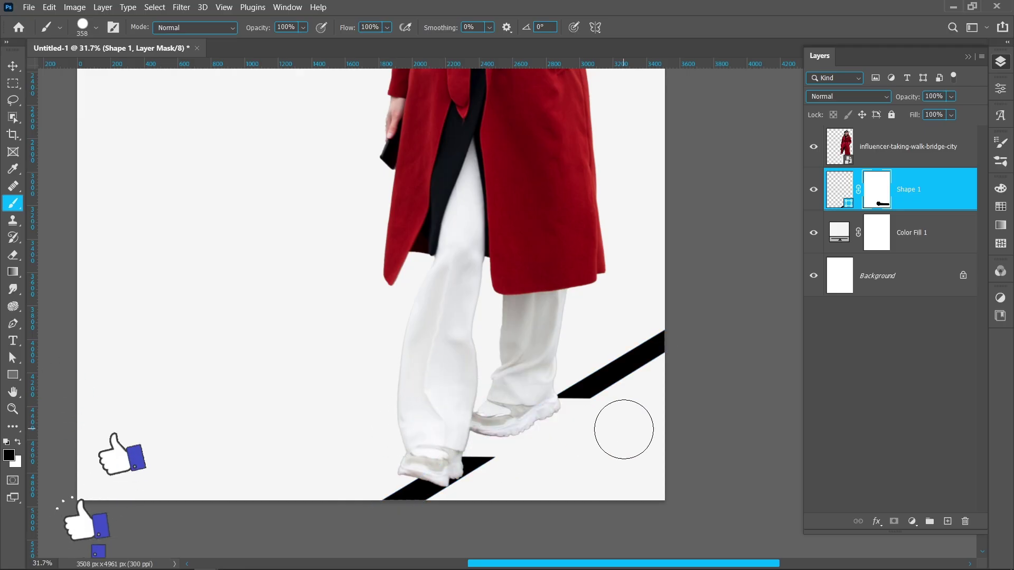
pyautogui.click(12, 66)
pyautogui.click(708, 343)
# - Add a new layer above the stripe and paint a soft black contact shadow under the rear shoe with a 109 px brush
pyautogui.scroll(5, 505, 448)
pyautogui.moveTo(505, 447); pyautogui.dragTo(461, 362)
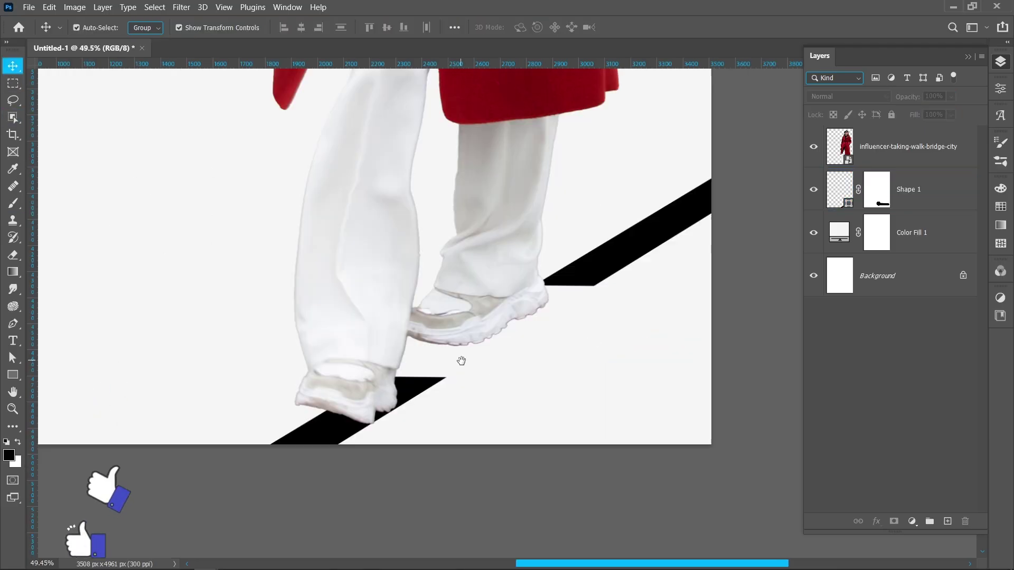
pyautogui.scroll(2, 462, 363)
pyautogui.click(908, 189)
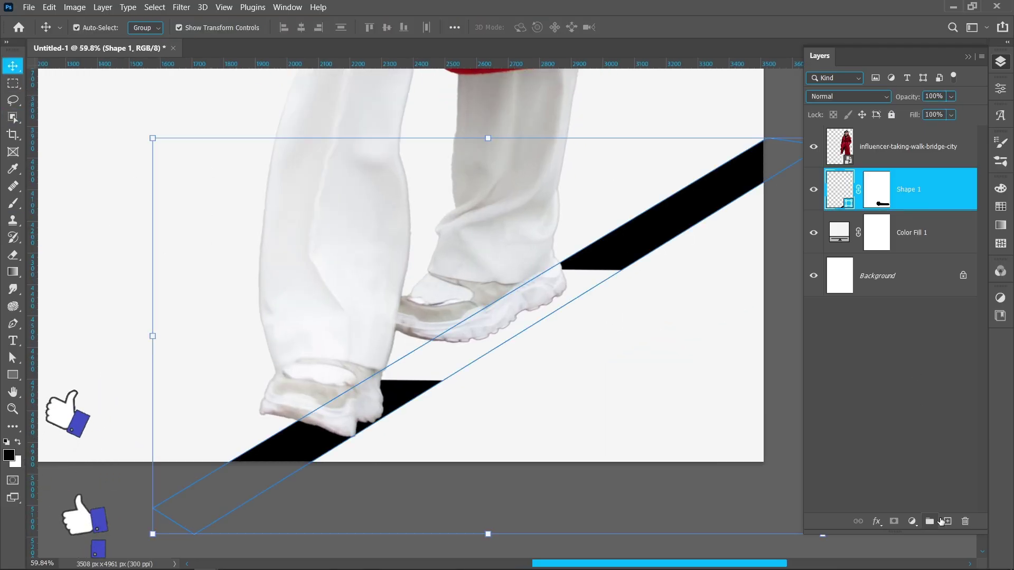
pyautogui.click(947, 521)
pyautogui.press('b')
pyautogui.moveTo(541, 334)
pyautogui.mouseDown()
pyautogui.moveTo(496, 337)
pyautogui.moveTo(495, 252)
pyautogui.mouseUp()
pyautogui.moveTo(495, 193); pyautogui.dragTo(496, 194)
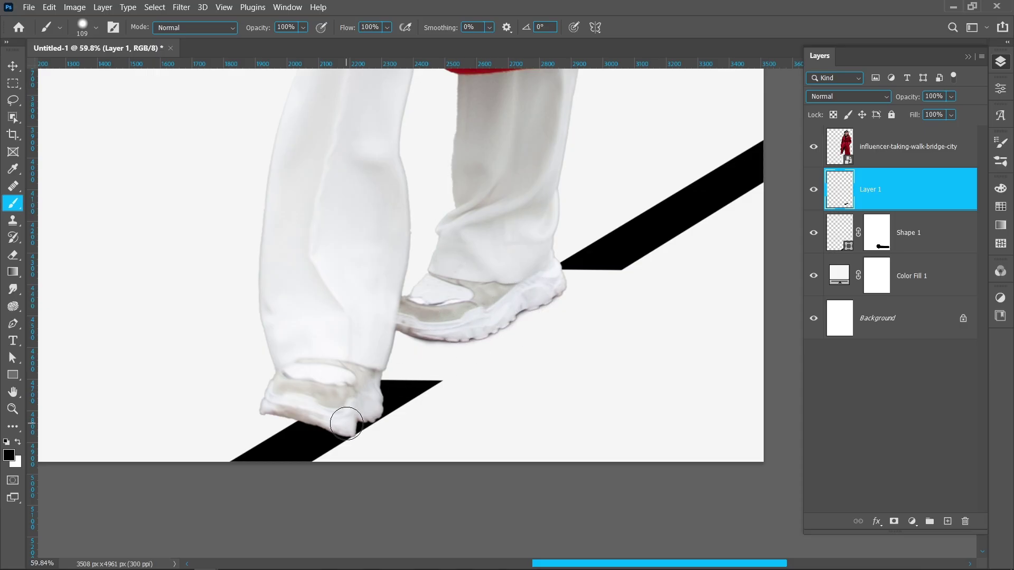
# - Resize the soft brush to 165 px and paint a faint black shadow under the front shoe
pyautogui.moveTo(362, 413)
pyautogui.mouseDown()
pyautogui.moveTo(385, 413)
pyautogui.moveTo(344, 350)
pyautogui.moveTo(374, 193)
pyautogui.mouseUp()
pyautogui.moveTo(377, 365); pyautogui.dragTo(414, 312)
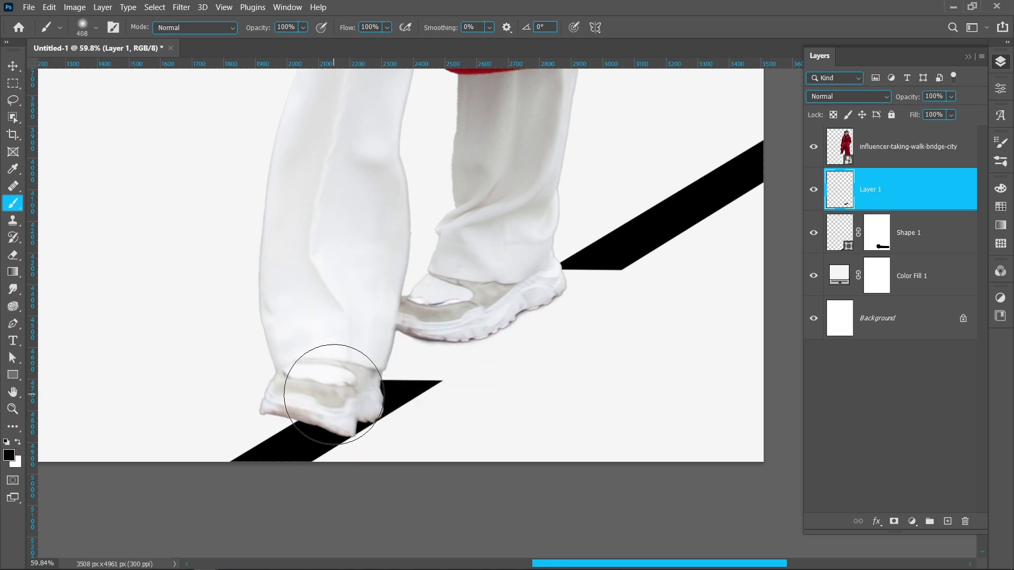
pyautogui.moveTo(334, 394)
pyautogui.mouseDown()
pyautogui.moveTo(302, 394)
pyautogui.moveTo(317, 403)
pyautogui.mouseUp()
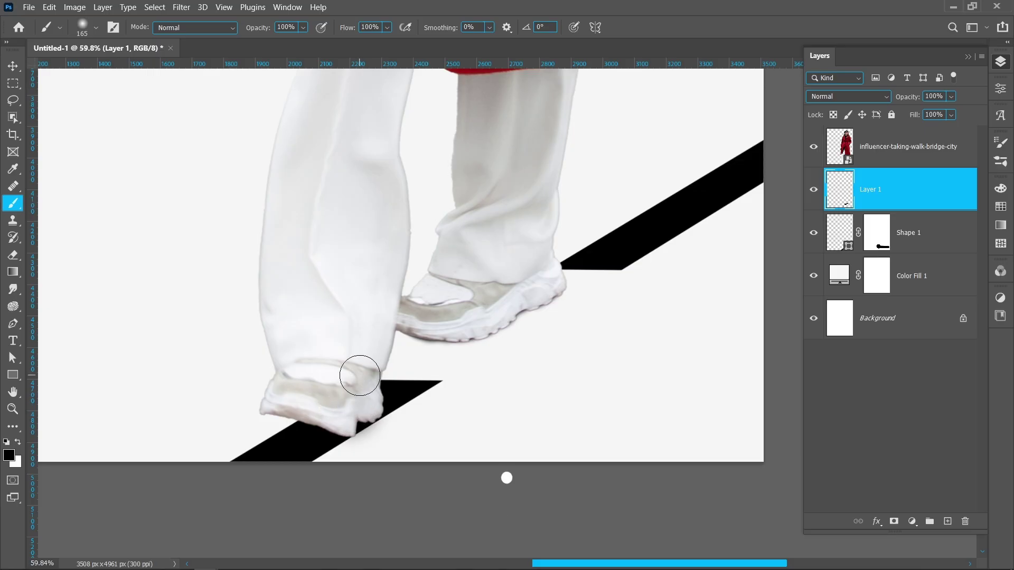
pyautogui.scroll(-3, 421, 444)
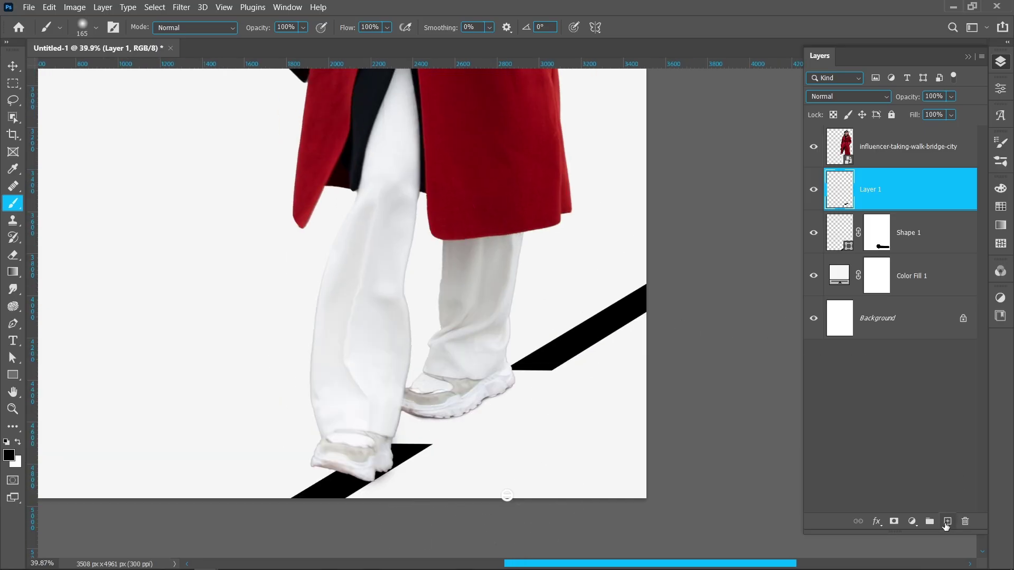
# - Add a new layer above the contact shadow layer and stamp one large soft black dab beside the front leg
pyautogui.click(947, 522)
pyautogui.moveTo(459, 393); pyautogui.dragTo(492, 397)
pyautogui.click(310, 288)
pyautogui.press('v')
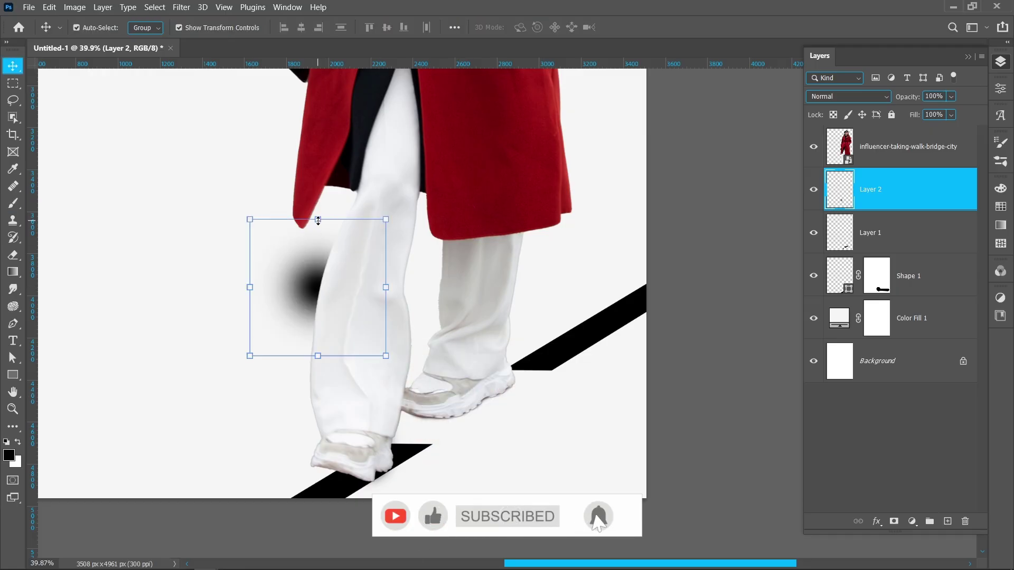
# - Flatten the black dab, rotate it about -33.7° and stretch it to about 183% width beneath the shoes as a ground shadow
pyautogui.moveTo(318, 219); pyautogui.dragTo(317, 316)
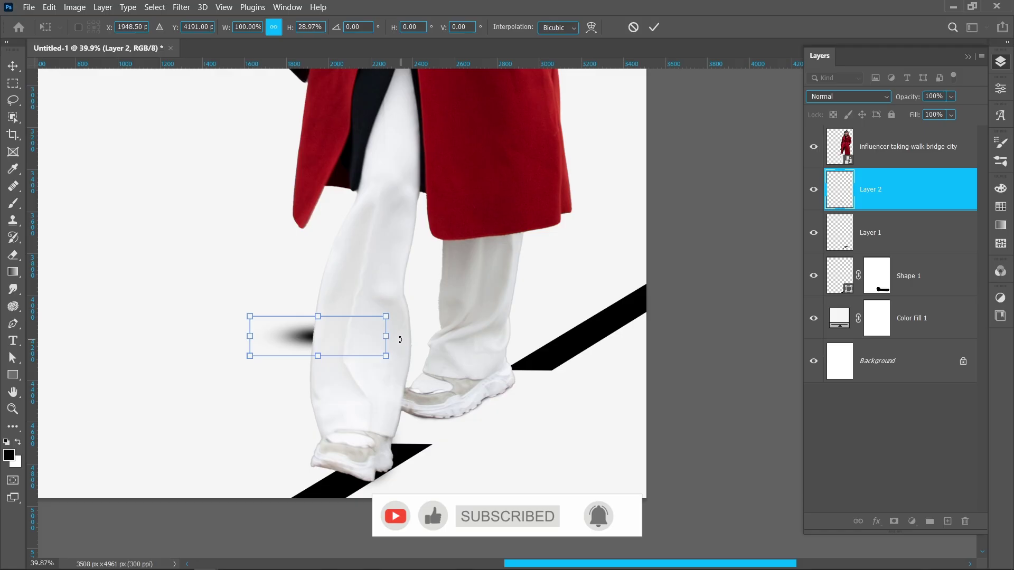
pyautogui.moveTo(400, 340); pyautogui.dragTo(364, 308)
pyautogui.moveTo(313, 335); pyautogui.dragTo(399, 439)
pyautogui.moveTo(460, 401); pyautogui.dragTo(595, 343)
pyautogui.moveTo(417, 427); pyautogui.dragTo(390, 445)
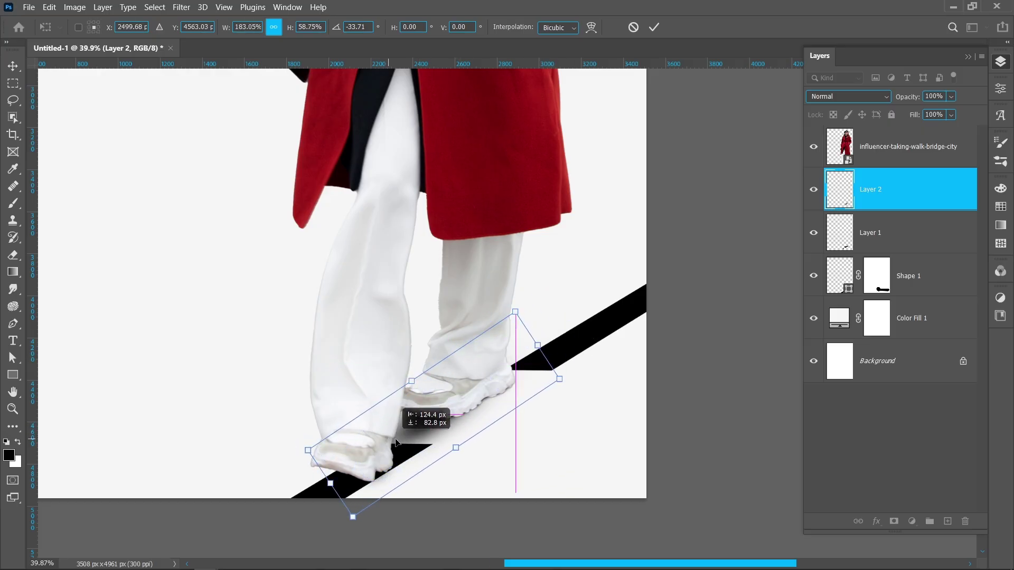
pyautogui.click(722, 420)
# - Lower the ground shadow layer's opacity to 30% and deselect the layer
pyautogui.moveTo(905, 99); pyautogui.dragTo(847, 99)
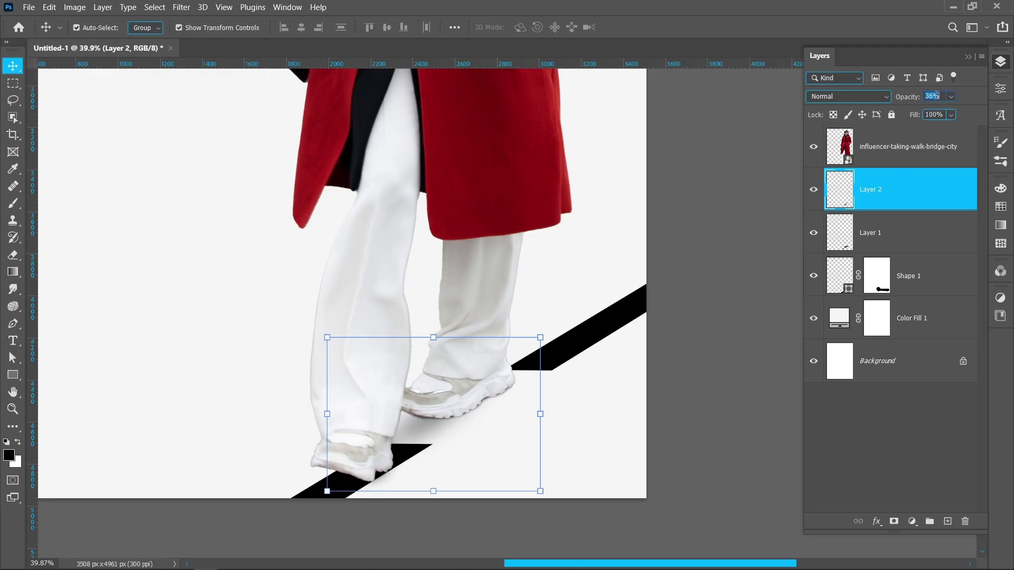
pyautogui.scroll(-3, 936, 95)
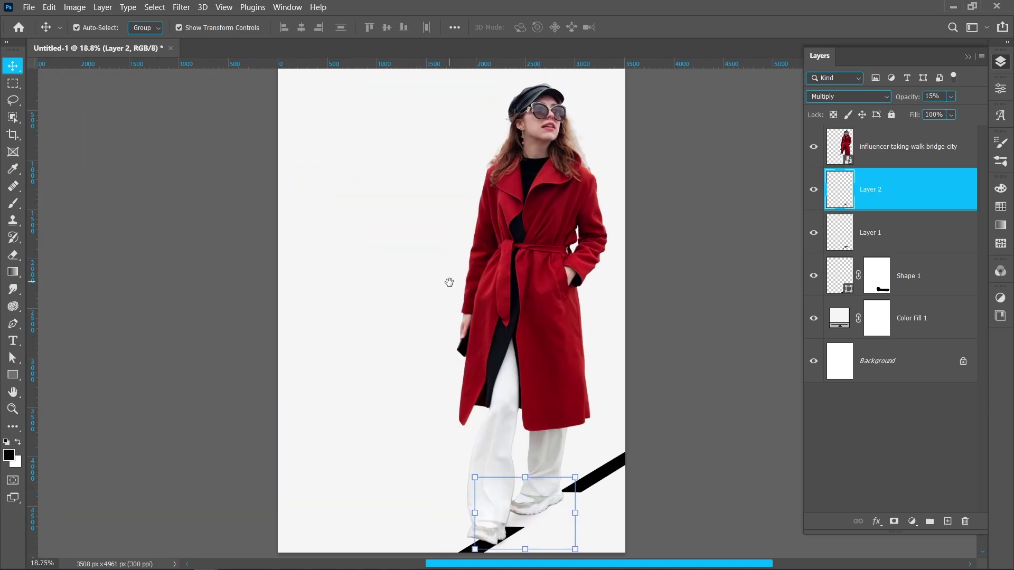
pyautogui.moveTo(448, 282); pyautogui.dragTo(442, 294)
pyautogui.click(675, 300)
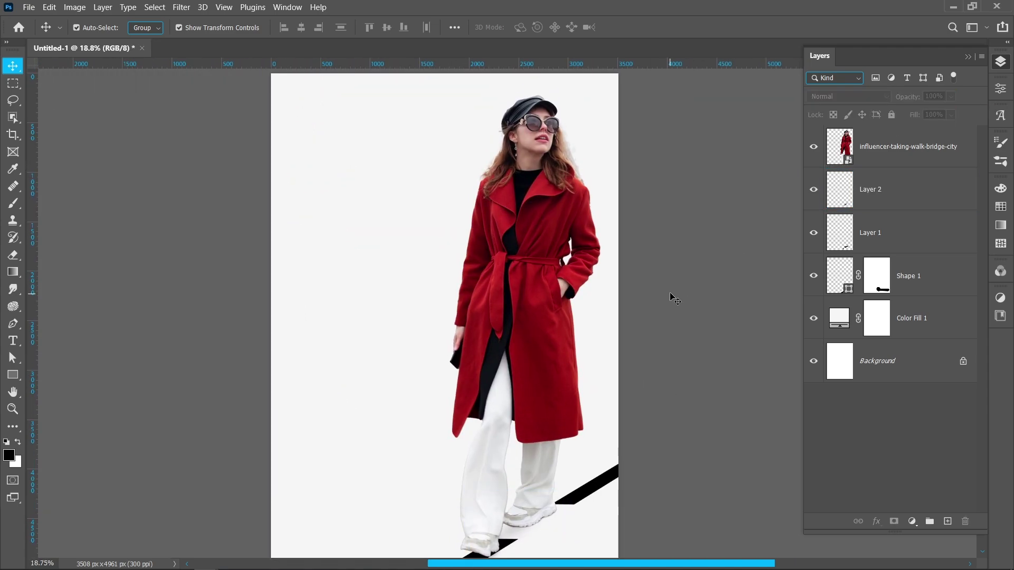
# - Add the heading text "Fa" in Modern No. 20 Regular at 225 pt in the empty area beside the woman's head
pyautogui.click(13, 341)
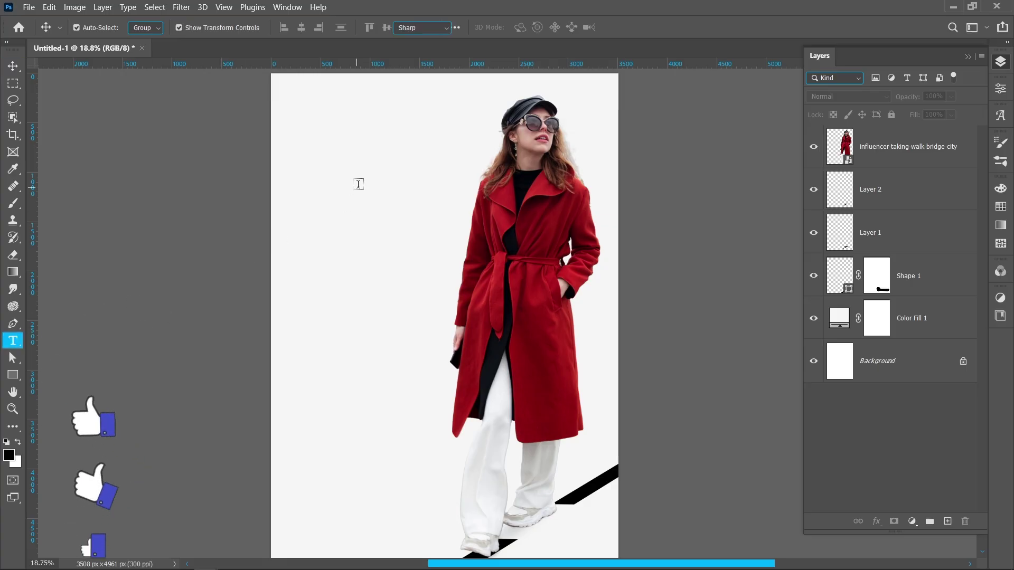
pyautogui.click(328, 156)
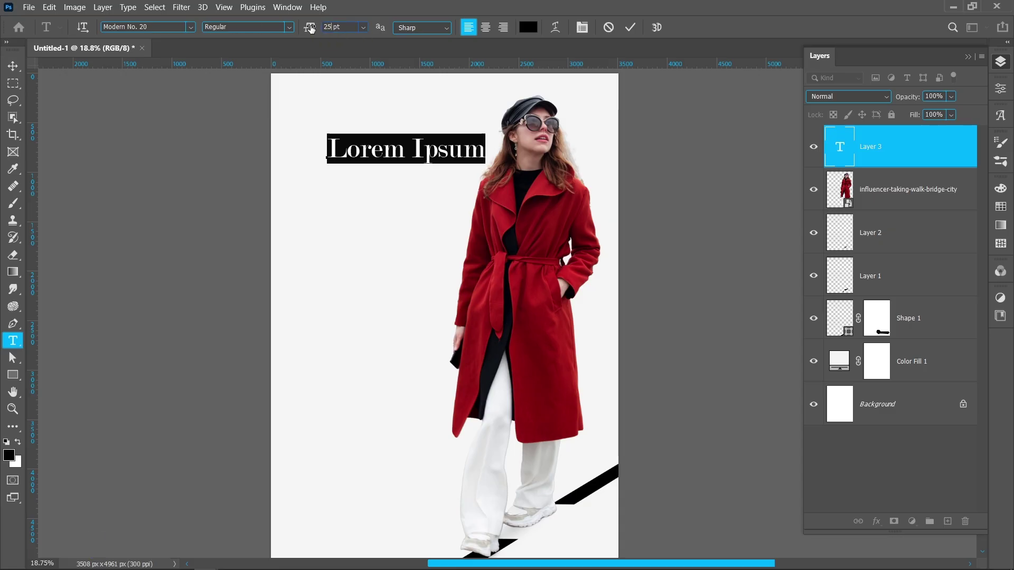
pyautogui.press('Return')
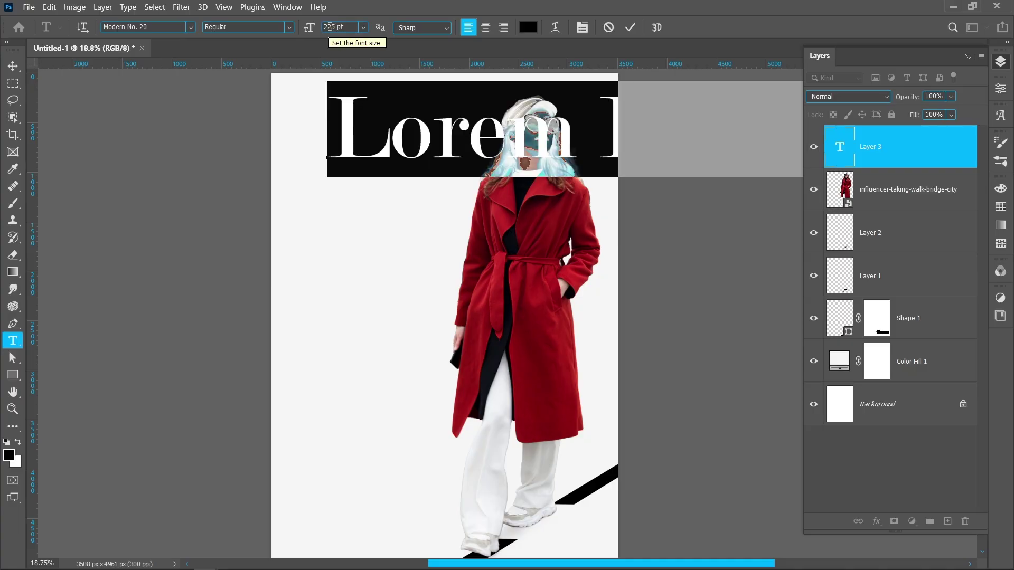
pyautogui.write('FA')
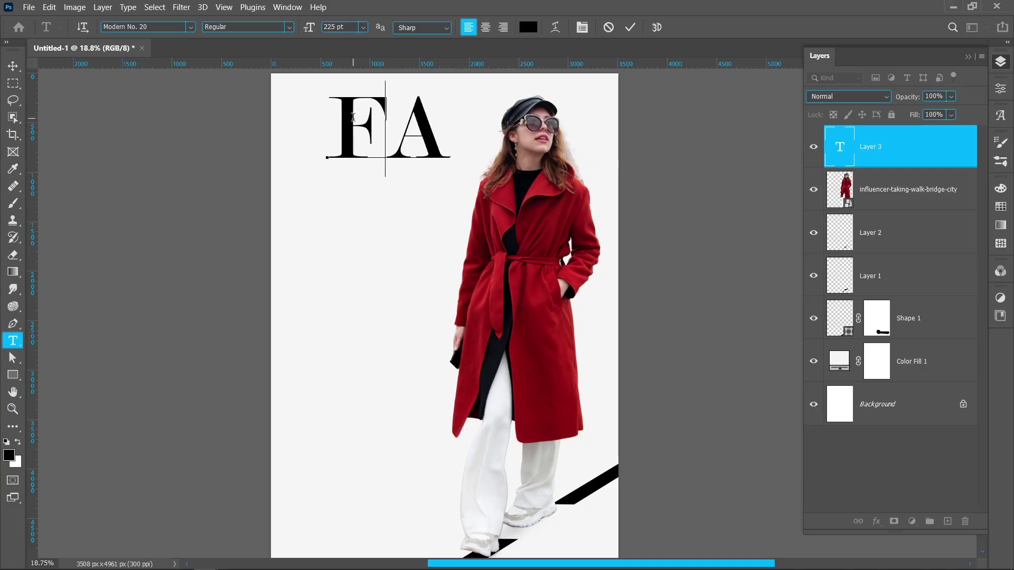
pyautogui.press('BackSpace')
pyautogui.write('a')
pyautogui.click(12, 66)
# - Duplicate the "Fa" text below the original and change the copy to read "shi"
pyautogui.moveTo(339, 130); pyautogui.dragTo(383, 220)
pyautogui.doubleClick(383, 218)
pyautogui.write('shi')
pyautogui.hotkey('ctrl', 'Return')
pyautogui.press('v')
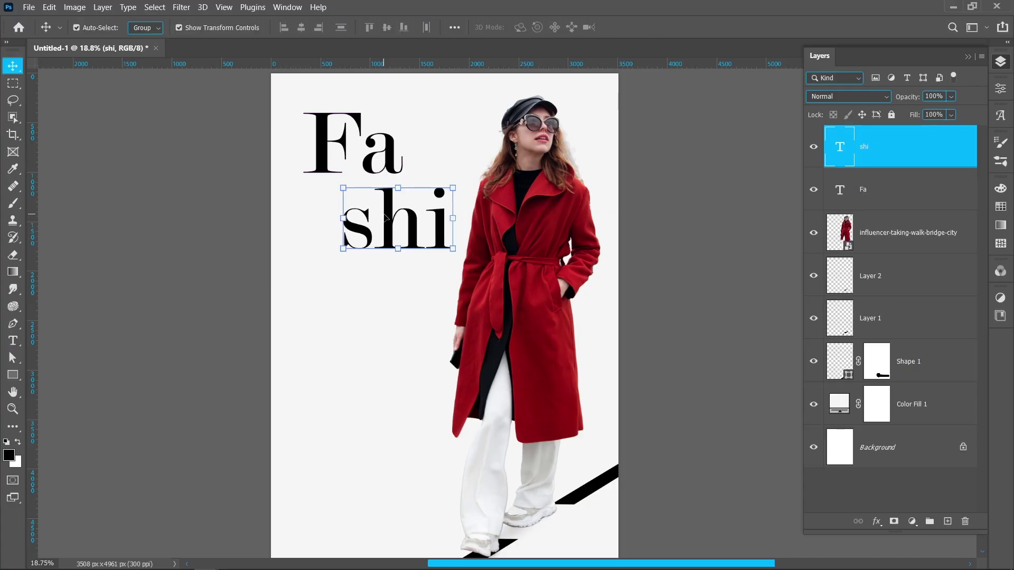
# - Add a vertical guide at the right edge of the "a" stem and align the "h" stem of "shi" with it
pyautogui.moveTo(388, 214); pyautogui.dragTo(385, 182)
pyautogui.scroll(5, 385, 183)
pyautogui.moveTo(376, 275); pyautogui.dragTo(399, 368)
pyautogui.moveTo(33, 144); pyautogui.dragTo(381, 212)
pyautogui.hotkey('shift', 'Left')
pyautogui.hotkey('shift', 'Left')
pyautogui.hotkey('shift', 'Left')
pyautogui.hotkey('shift', 'Up')
pyautogui.hotkey('shift', 'Up')
pyautogui.hotkey('shift', 'Up')
pyautogui.hotkey('shift', 'Up')
pyautogui.hotkey('shift', 'Up')
pyautogui.hotkey('shift', 'Up')
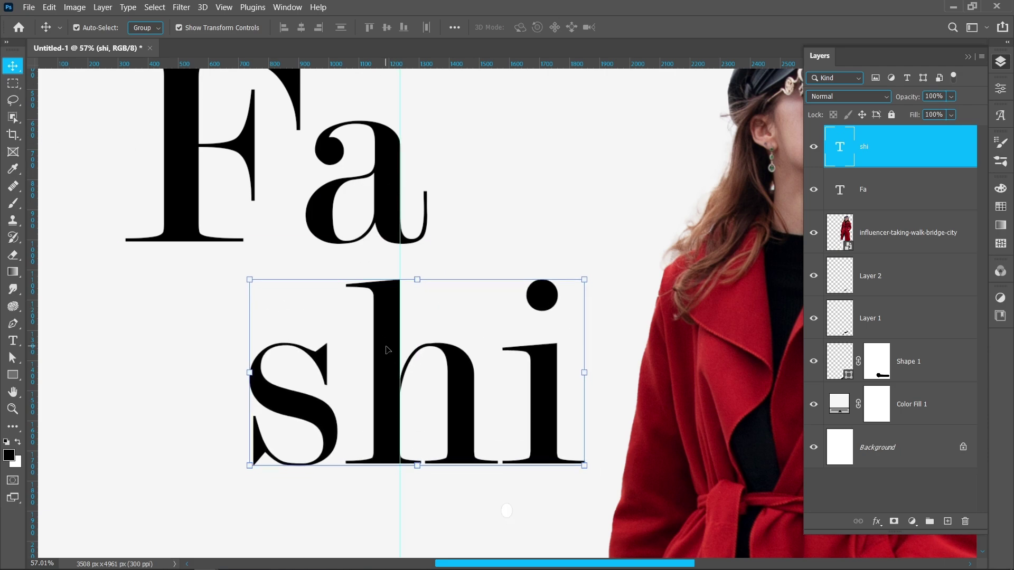
# - Duplicate the "shi" text below the original and change the copy to read "on"
pyautogui.scroll(-3, 393, 311)
pyautogui.moveTo(380, 247); pyautogui.dragTo(384, 458)
pyautogui.scroll(-4, 383, 454)
pyautogui.doubleClick(387, 299)
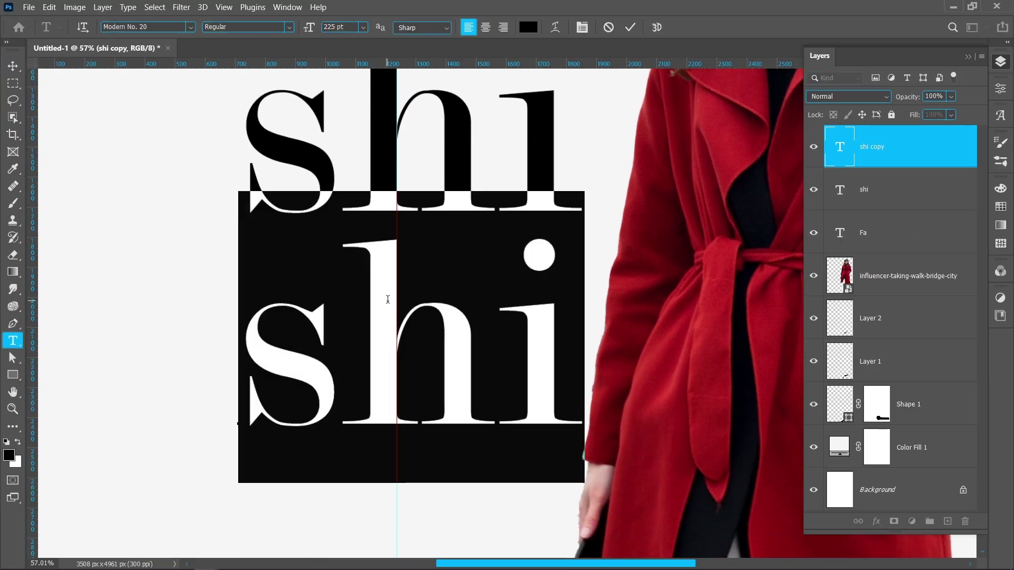
pyautogui.write('on')
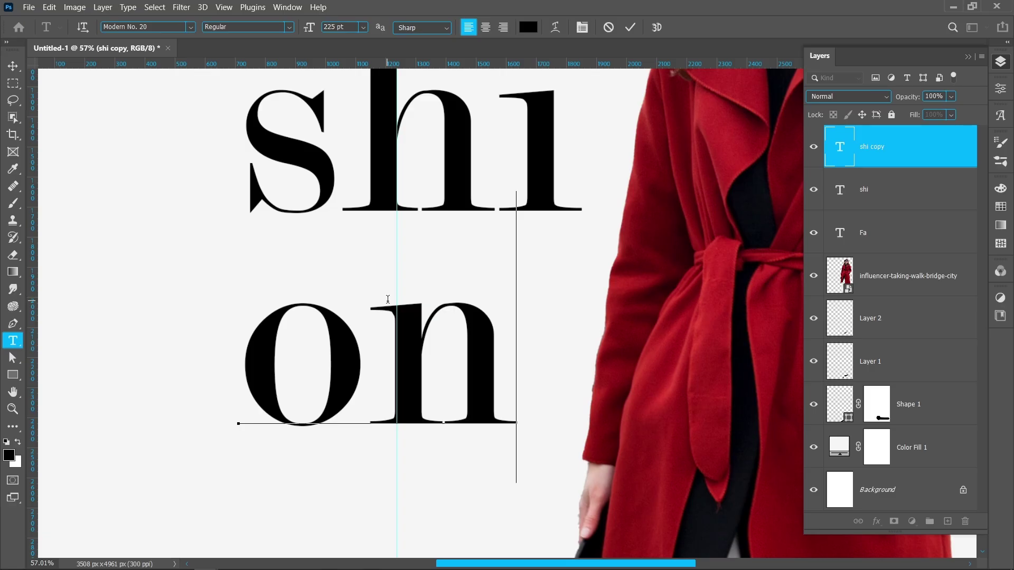
pyautogui.click(13, 65)
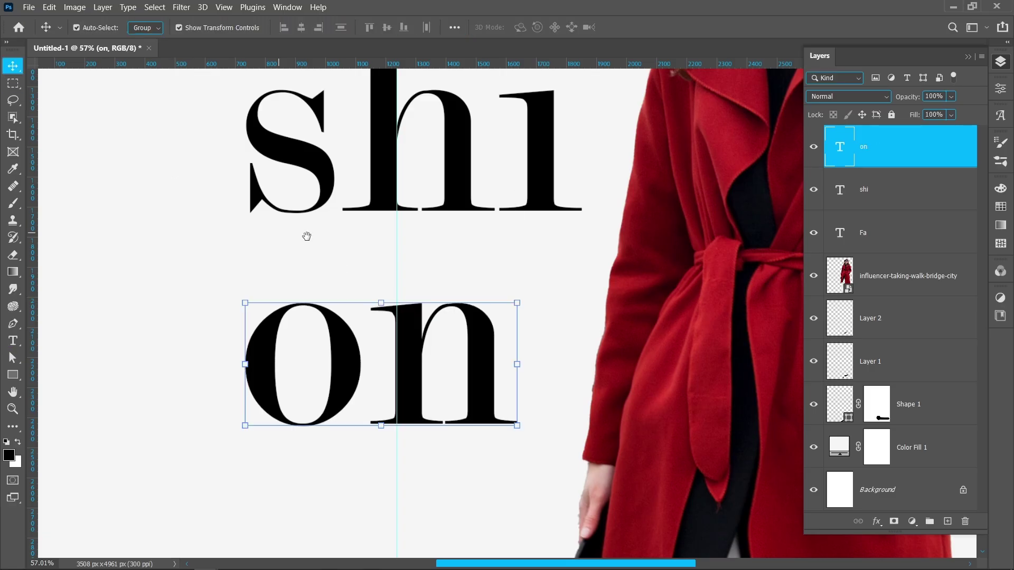
# - Move the "on" text up close beneath "shi" and deselect it
pyautogui.moveTo(311, 239); pyautogui.dragTo(317, 339)
pyautogui.moveTo(347, 471); pyautogui.dragTo(347, 409)
pyautogui.click(243, 374)
pyautogui.scroll(-5, 452, 373)
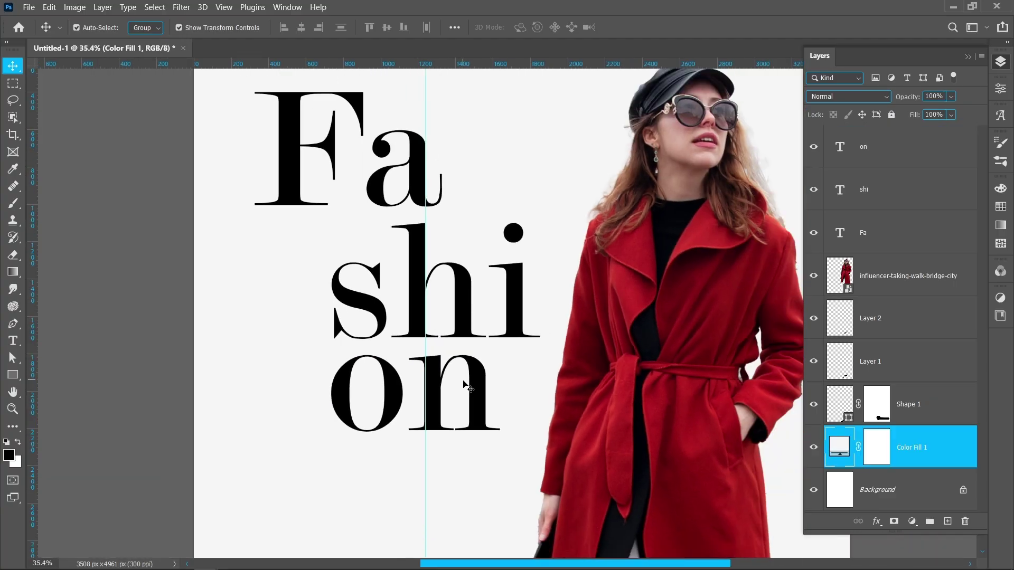
# - Add the text "Your Present" in Poppins Regular at 26 pt above the heading
pyautogui.scroll(3, 414, 217)
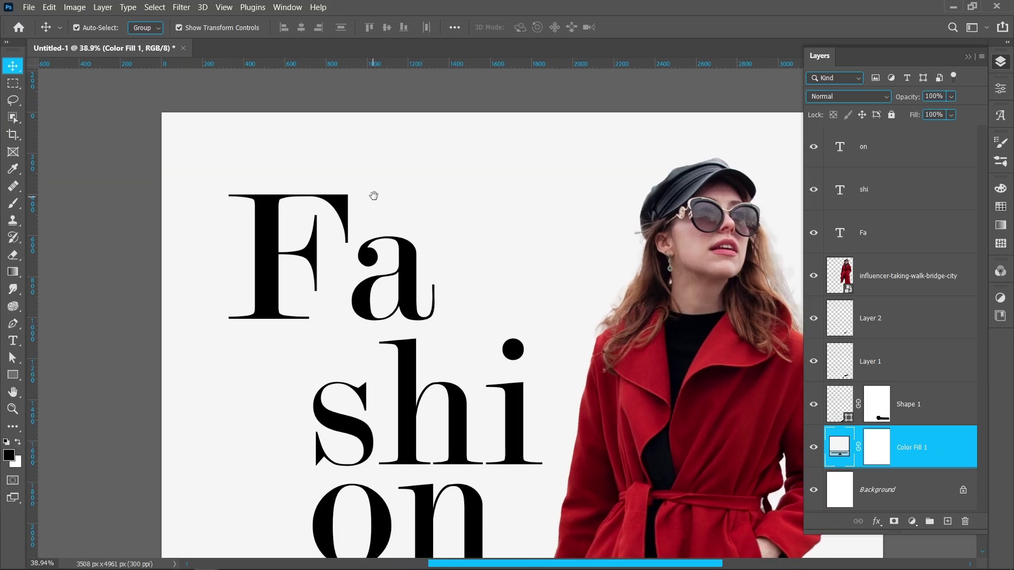
pyautogui.press('t')
pyautogui.click(379, 115)
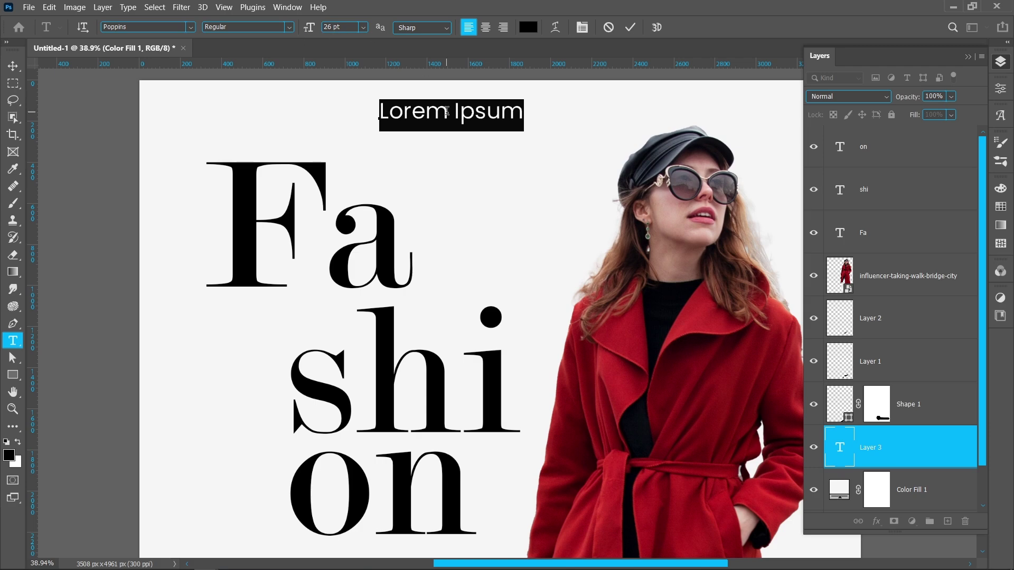
pyautogui.write('Your')
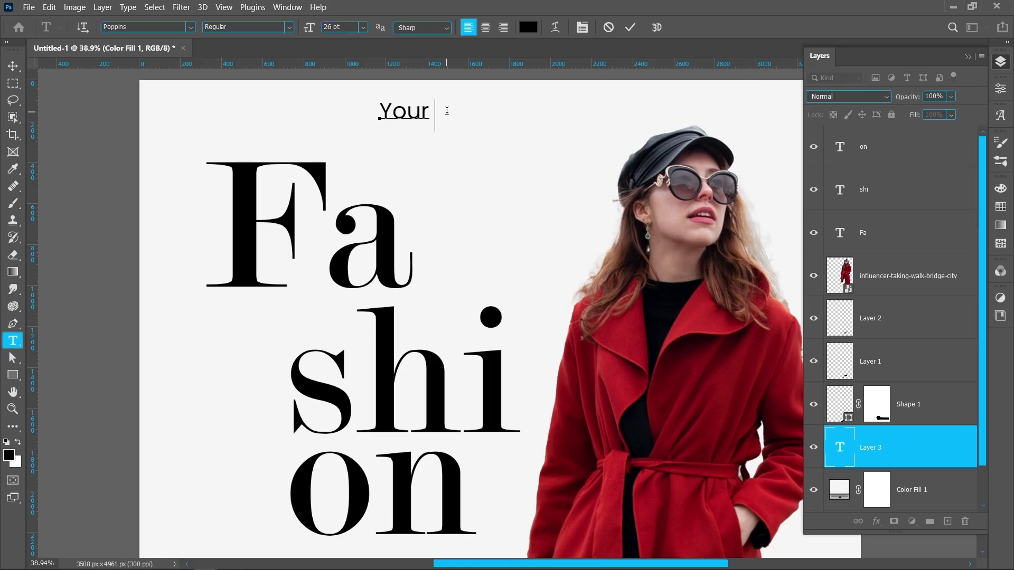
pyautogui.write(' P')
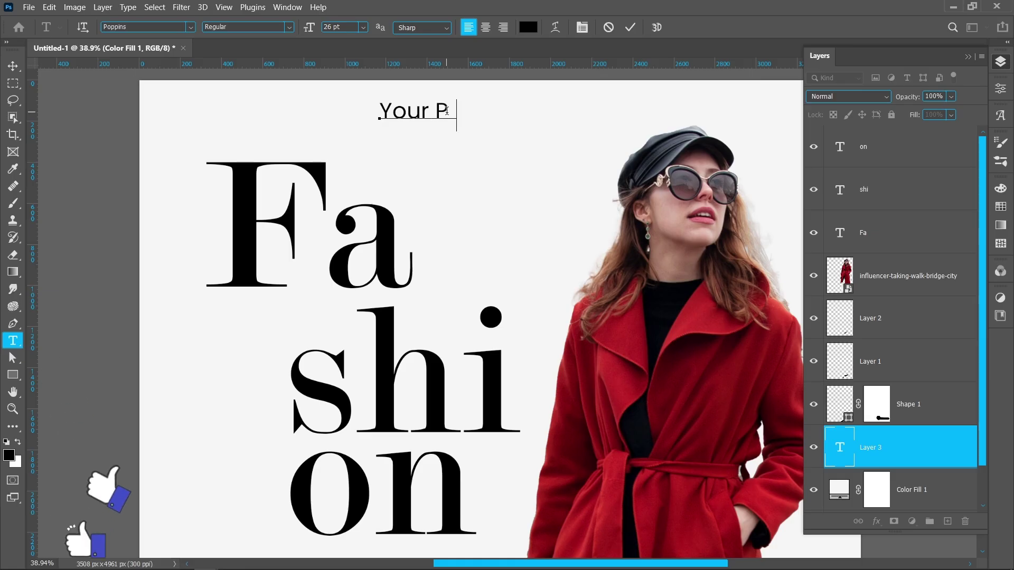
pyautogui.write('resent')
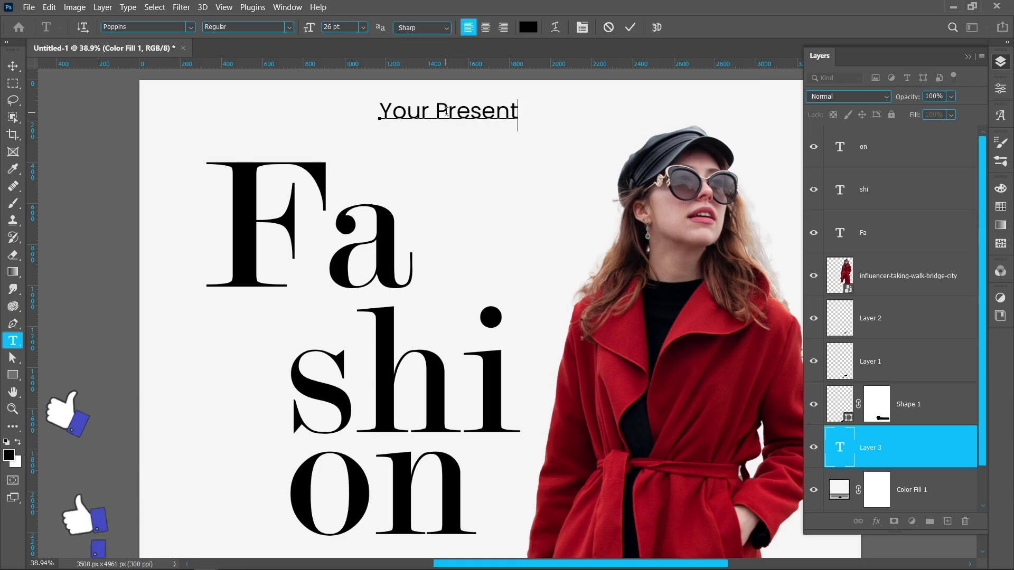
pyautogui.click(10, 69)
# - Place "Your Present" beside the top of the "F" and put a copy rotated 90° to the right of "on"
pyautogui.moveTo(425, 114); pyautogui.dragTo(299, 331)
pyautogui.hotkey('ctrl', 'z')
pyautogui.moveTo(461, 202); pyautogui.dragTo(490, 512)
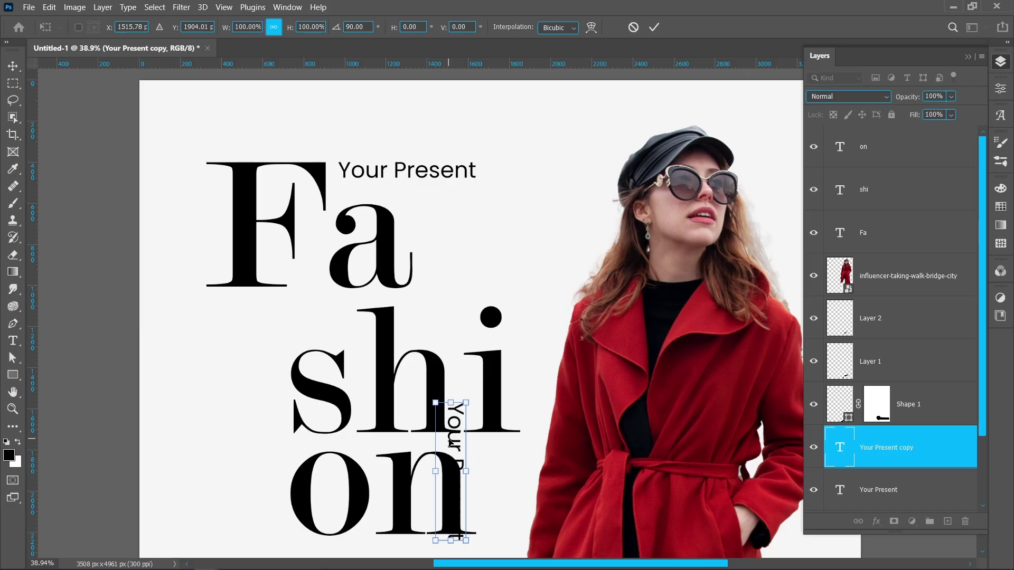
pyautogui.moveTo(457, 448); pyautogui.dragTo(486, 478)
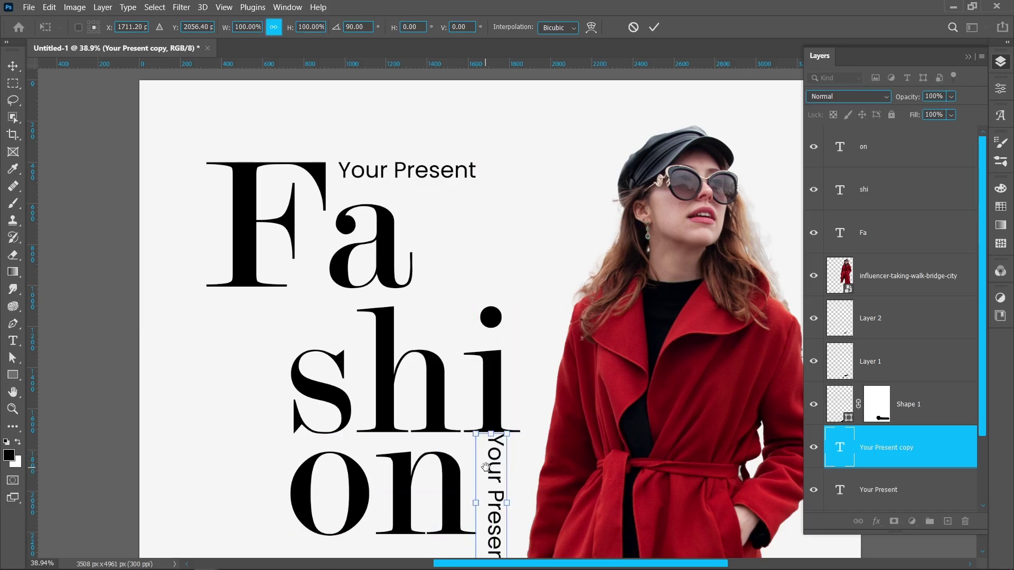
pyautogui.scroll(-3, 485, 465)
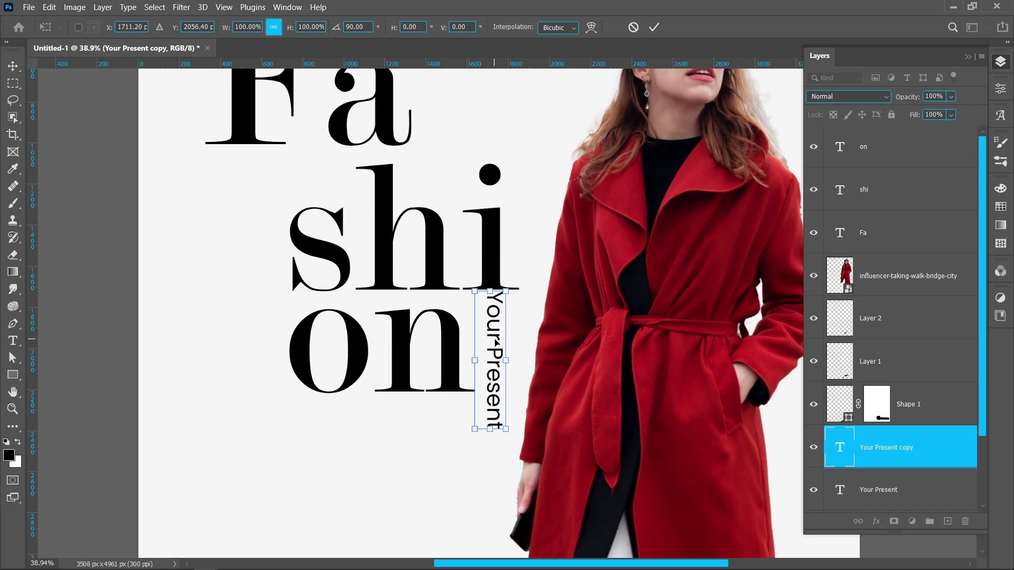
pyautogui.press('Return')
# - Change the rotated copy's text to "Week" and shift it slightly down beside the "n" of "on"
pyautogui.doubleClick(497, 335)
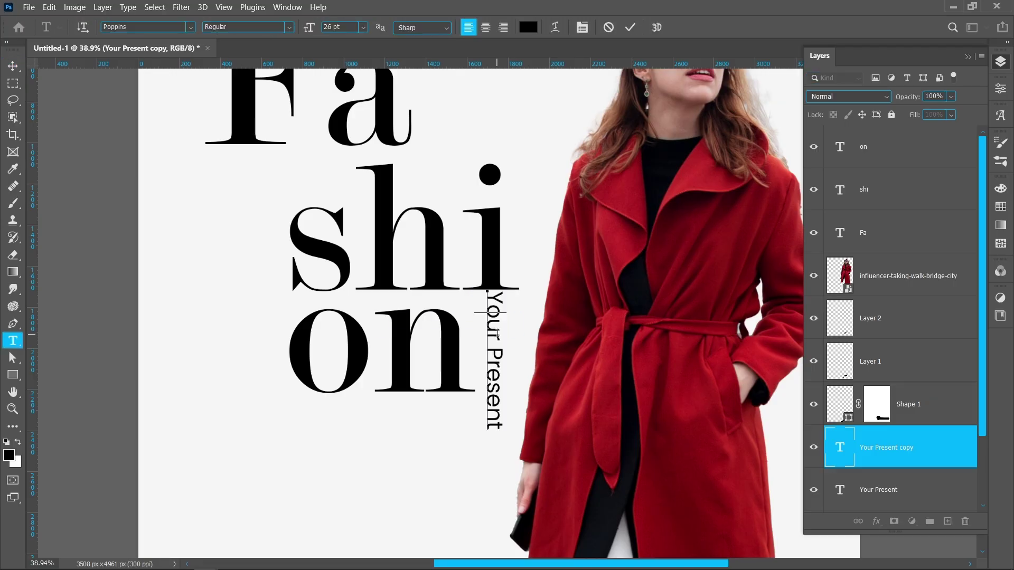
pyautogui.hotkey('ctrl', 'a')
pyautogui.write('W')
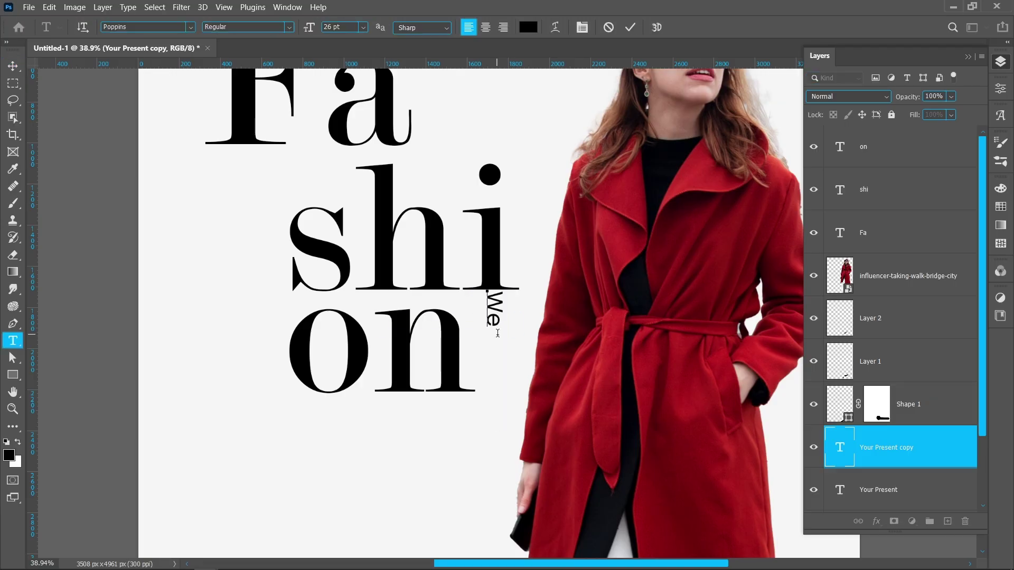
pyautogui.hotkey('ctrl', 'a')
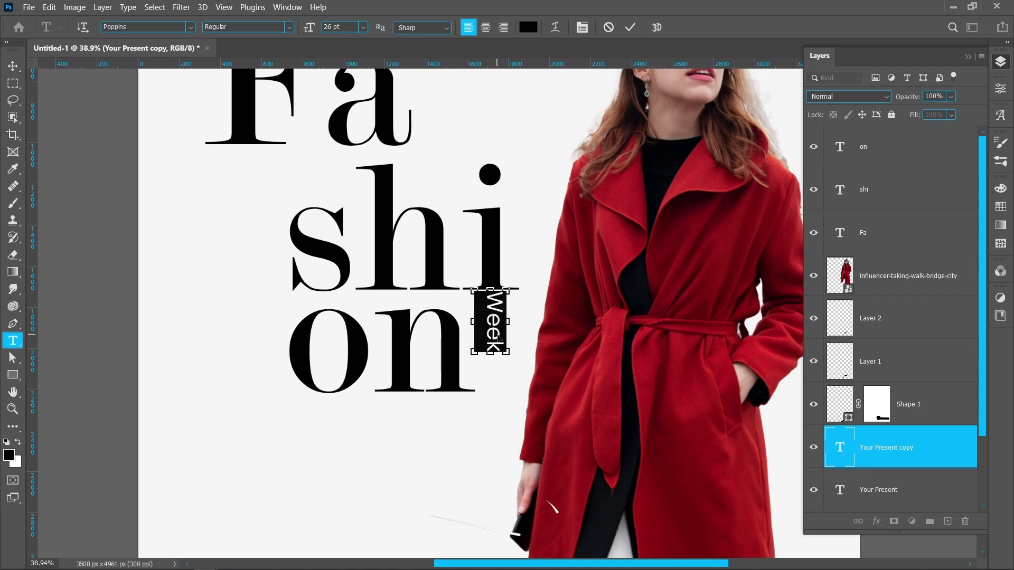
pyautogui.click(630, 27)
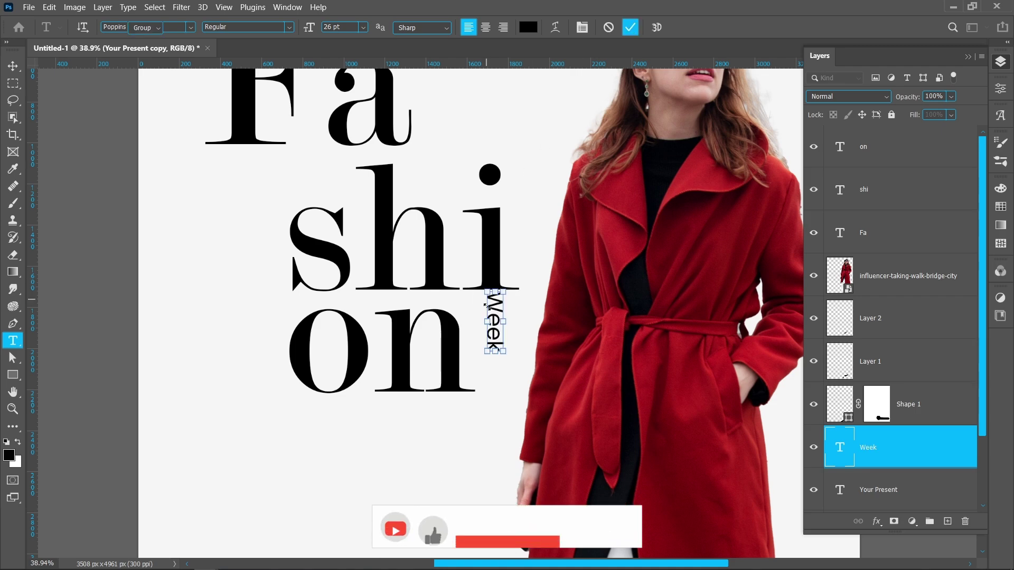
pyautogui.press('v')
pyautogui.moveTo(495, 309); pyautogui.dragTo(495, 353)
# - Set the tracking of the "Week" text to 330
pyautogui.doubleClick(493, 348)
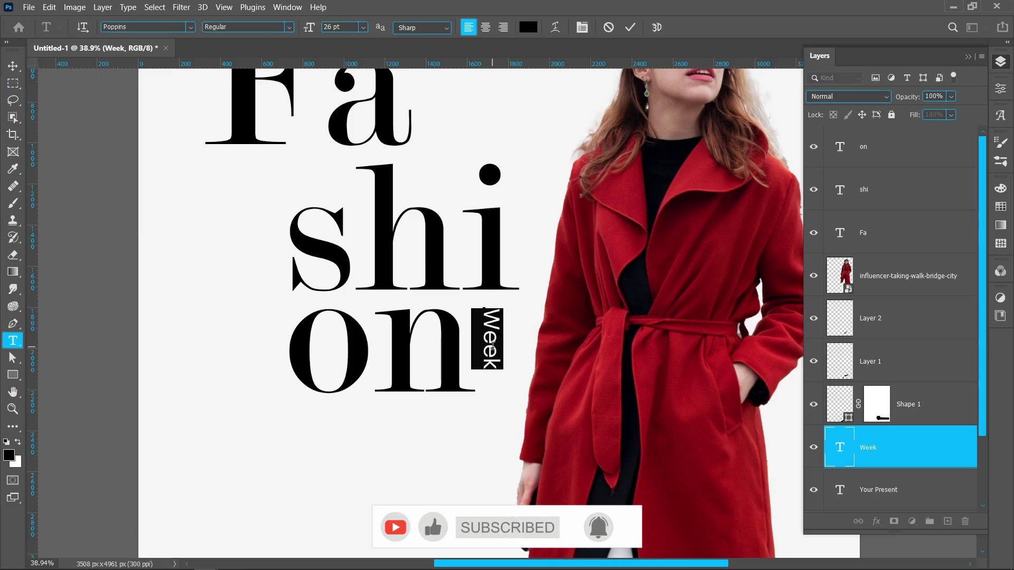
pyautogui.click(1000, 90)
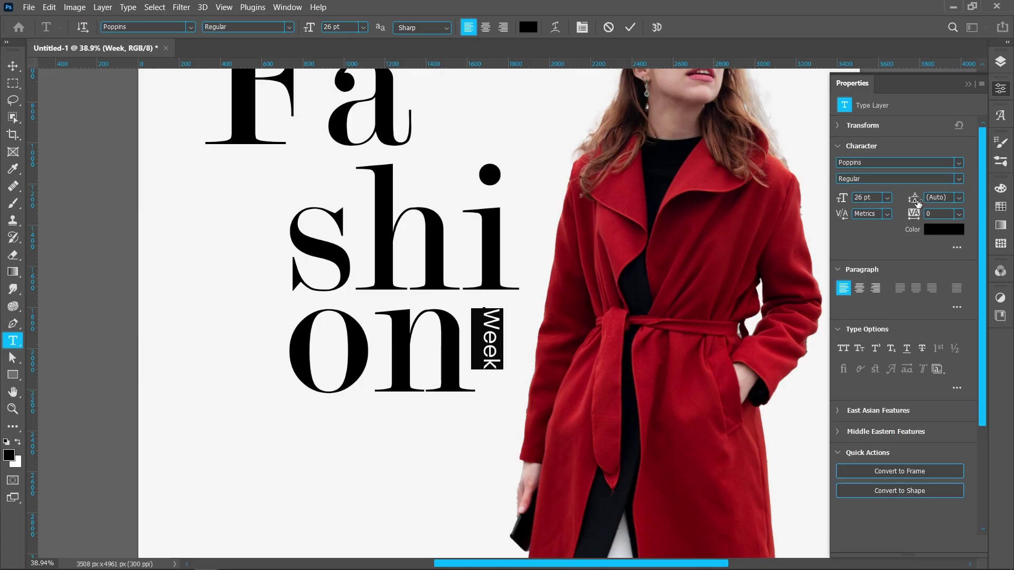
pyautogui.moveTo(919, 214); pyautogui.dragTo(930, 217)
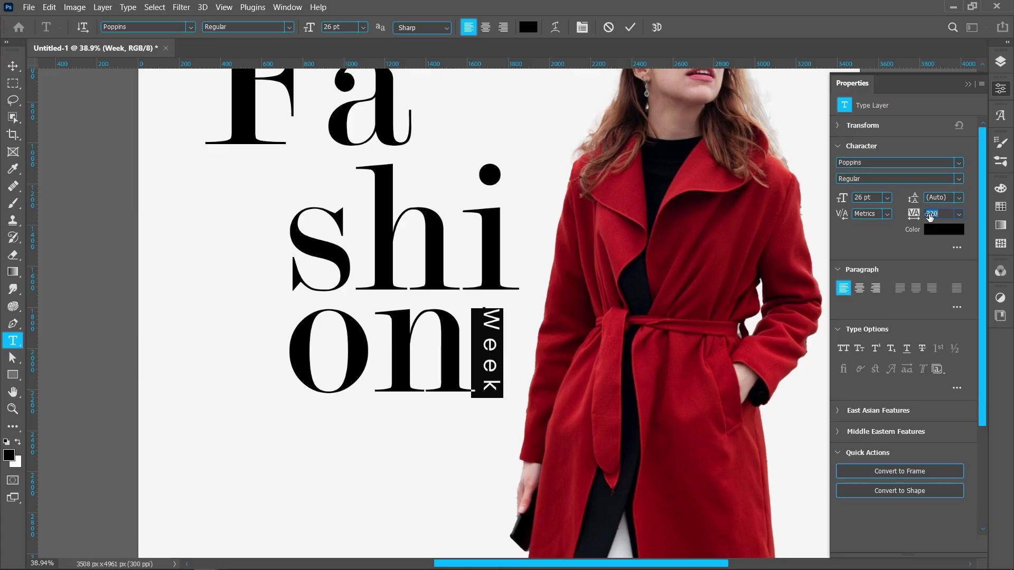
pyautogui.click(940, 214)
pyautogui.scroll(2, 931, 215)
# - Color the "Week" text a bright red based on a sample from the woman's coat
pyautogui.click(956, 231)
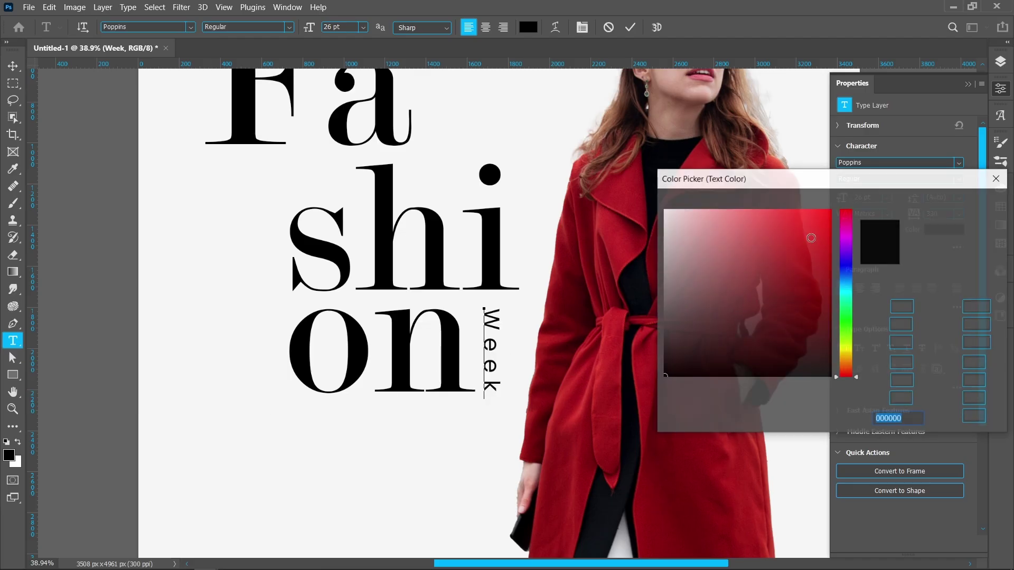
pyautogui.click(630, 203)
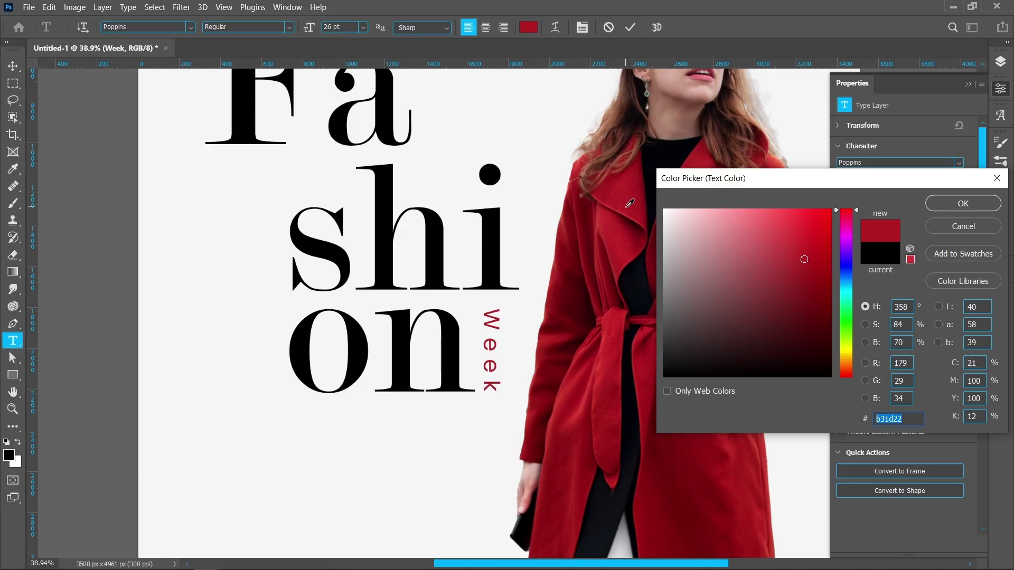
pyautogui.click(811, 240)
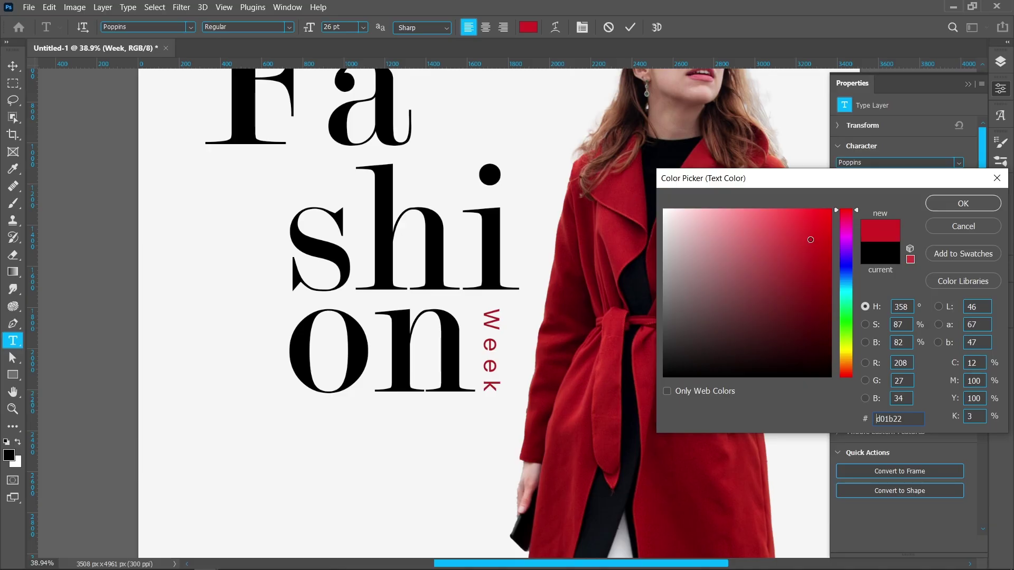
pyautogui.click(824, 238)
pyautogui.press('Return')
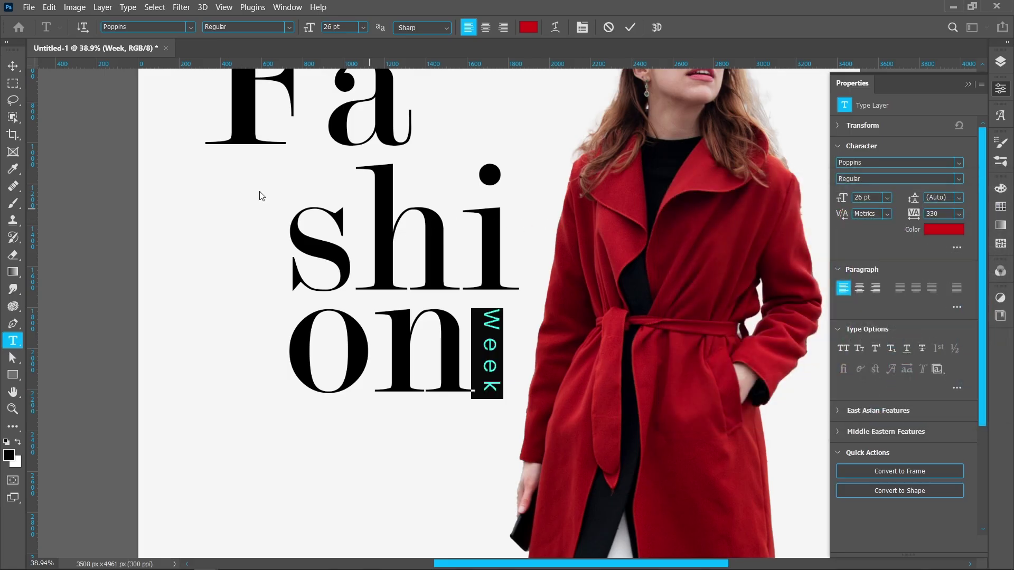
pyautogui.hotkey('ctrl', 'Return')
pyautogui.scroll(-3, 458, 267)
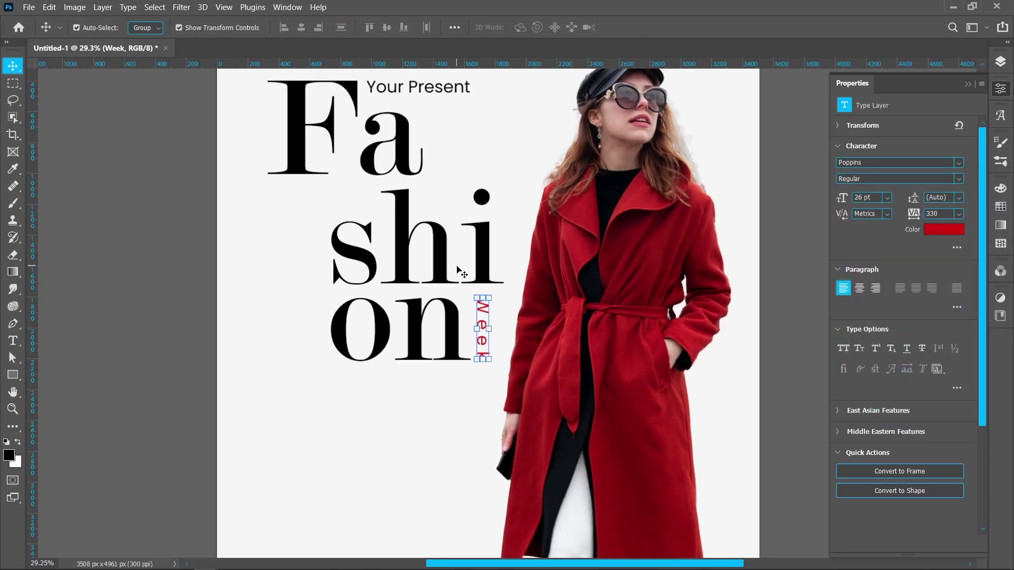
# - Draw a vertical line about 1039 px long running down to the dot of the "i" in "shi"
pyautogui.moveTo(450, 234); pyautogui.dragTo(451, 275)
pyautogui.click(453, 135)
pyautogui.moveTo(462, 128); pyautogui.dragTo(432, 229)
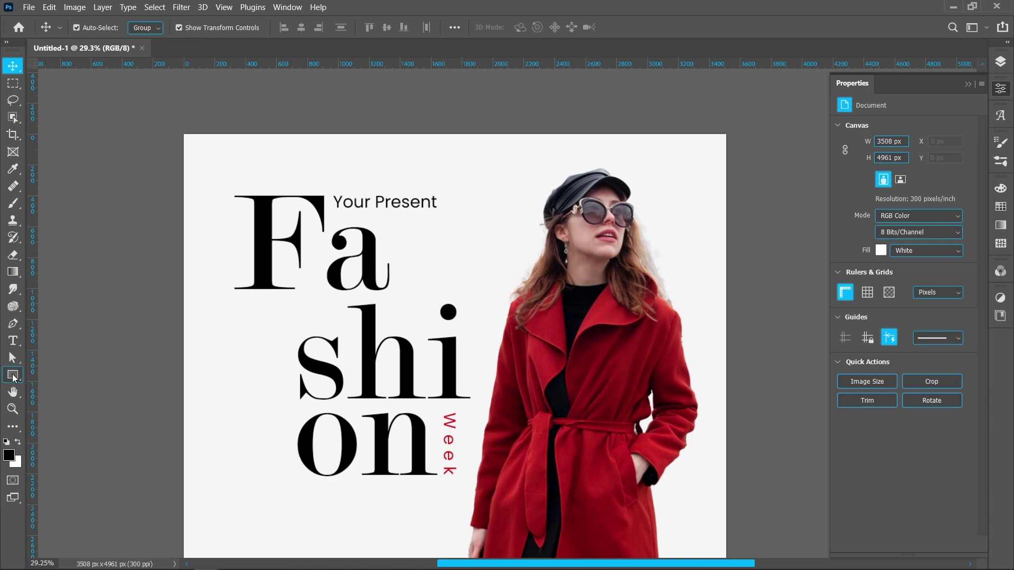
pyautogui.click(13, 376)
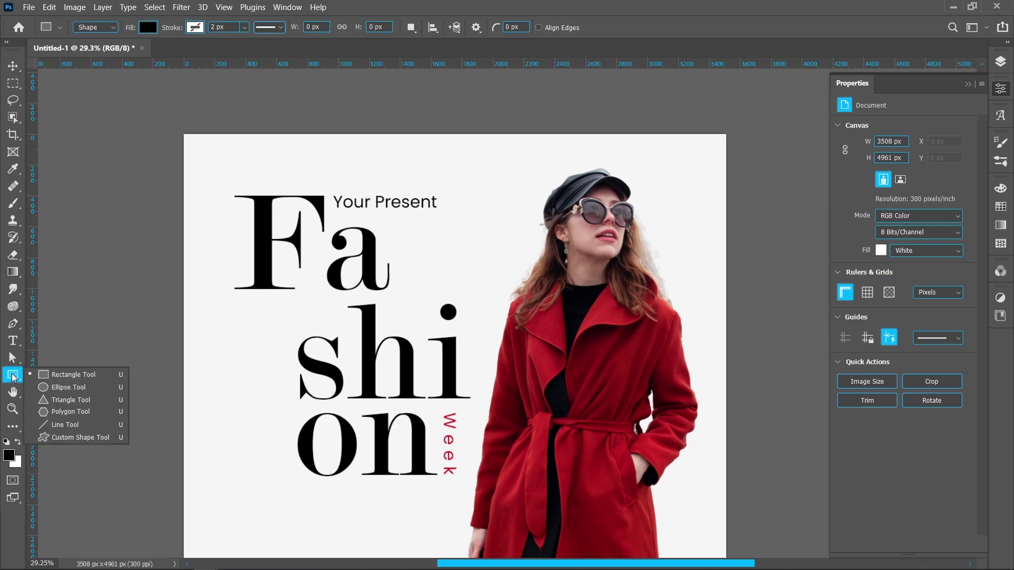
pyautogui.click(65, 424)
pyautogui.moveTo(450, 159); pyautogui.dragTo(458, 316)
pyautogui.scroll(3, 460, 267)
# - Remove the line's fill and give it a stroke in the recently used bright red
pyautogui.click(878, 221)
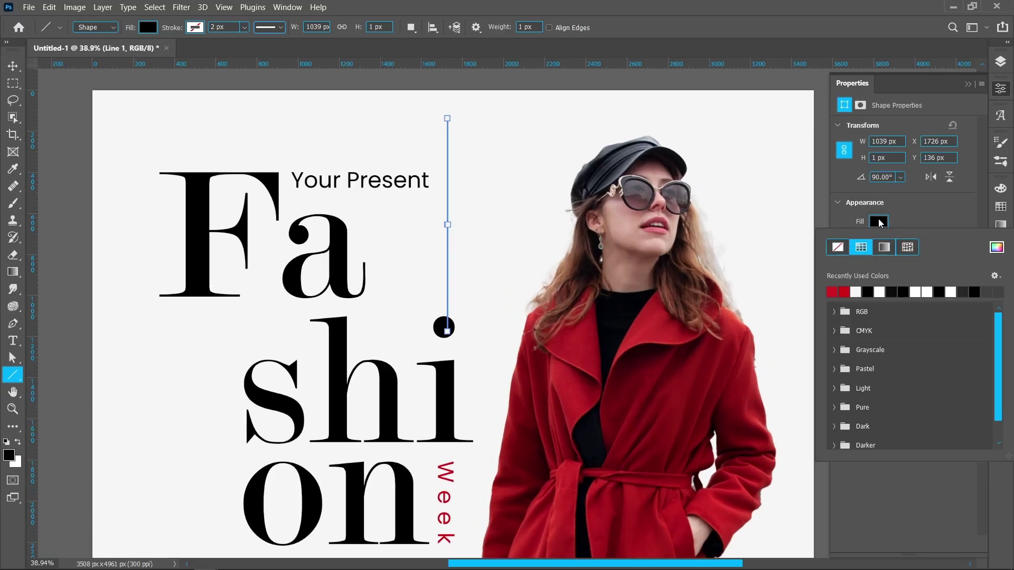
pyautogui.click(838, 247)
pyautogui.click(878, 240)
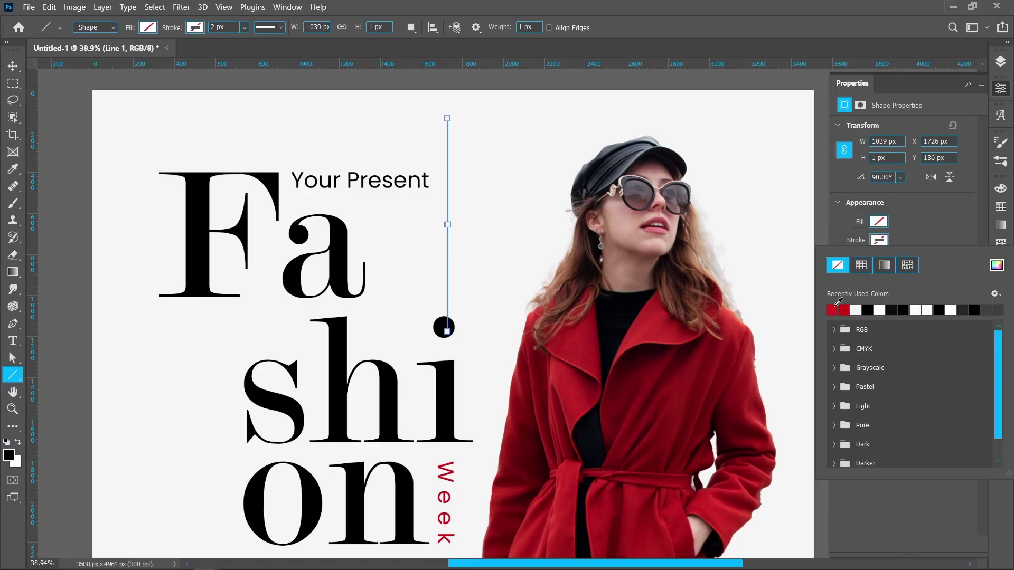
pyautogui.click(832, 308)
pyautogui.click(906, 227)
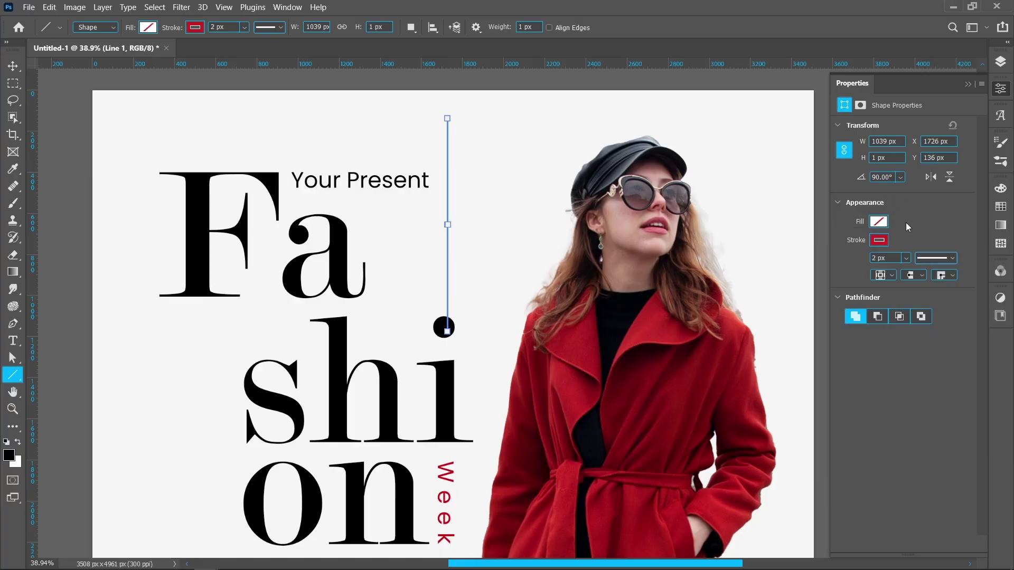
# - Set the line's stroke width to 10 px
pyautogui.press('Up')
pyautogui.press('Up')
pyautogui.press('Up')
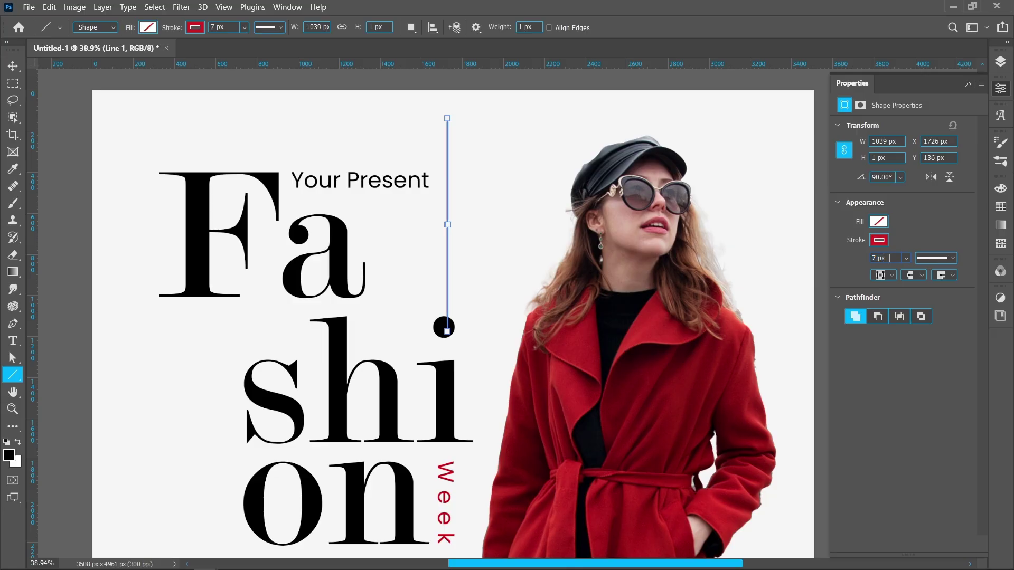
pyautogui.press('Return')
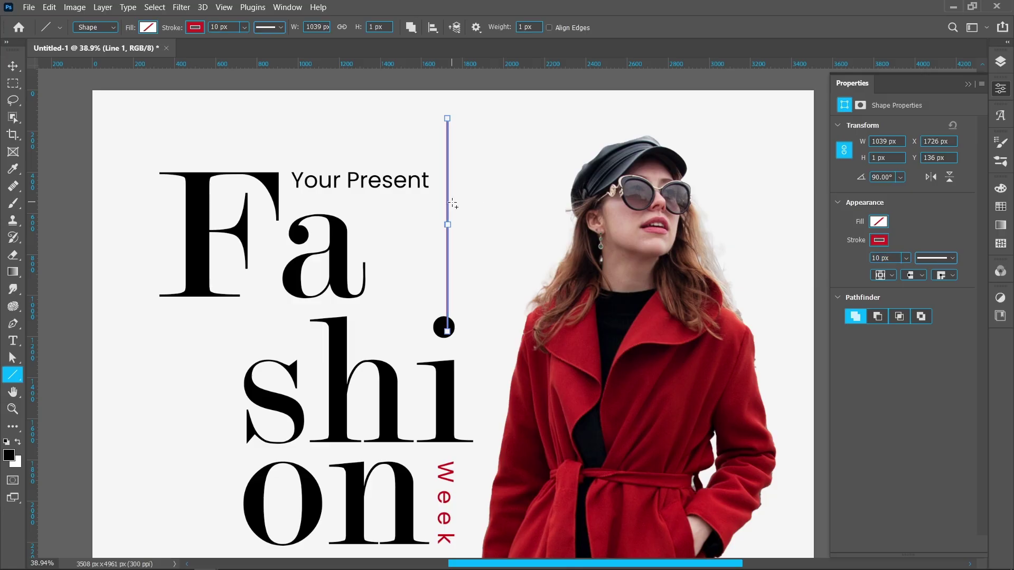
# - Move the red line up to the poster's top edge, centered above the dot of the "i" with a small gap
pyautogui.click(12, 65)
pyautogui.hotkey('shift', 'Up')
pyautogui.hotkey('shift', 'Up')
pyautogui.hotkey('shift', 'Up')
pyautogui.hotkey('shift', 'Up')
pyautogui.hotkey('shift', 'Up')
pyautogui.hotkey('shift', 'Up')
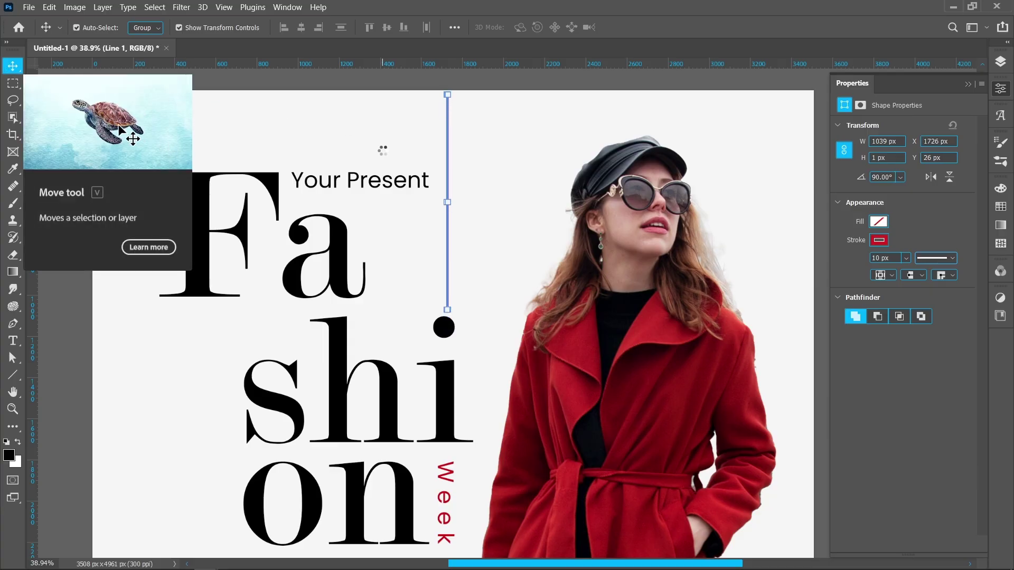
pyautogui.click(493, 87)
# - Draw a circle about 104 px in diameter, the same size as the dot of the "i"
pyautogui.scroll(4, 444, 327)
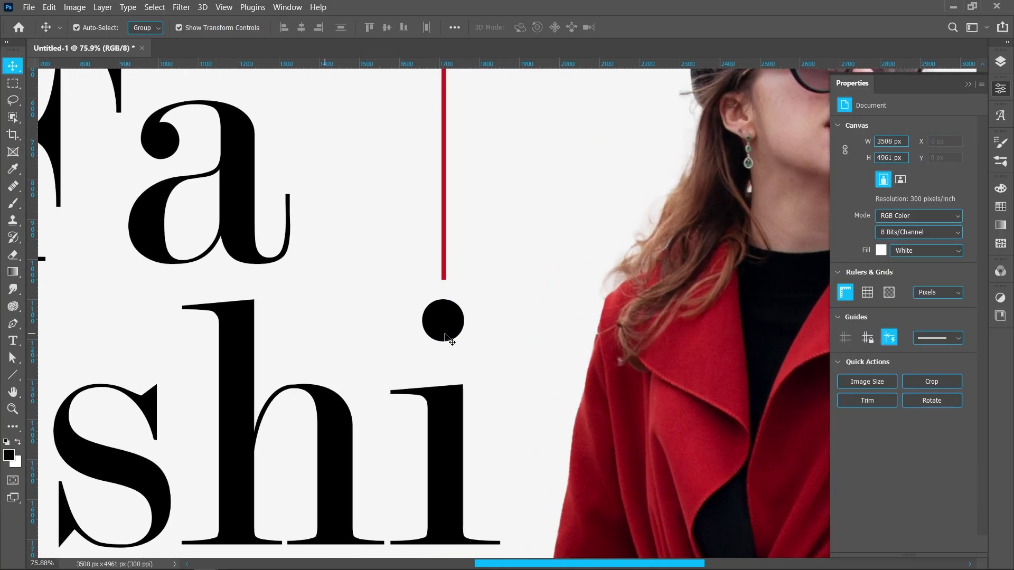
pyautogui.moveTo(13, 375); pyautogui.dragTo(58, 387)
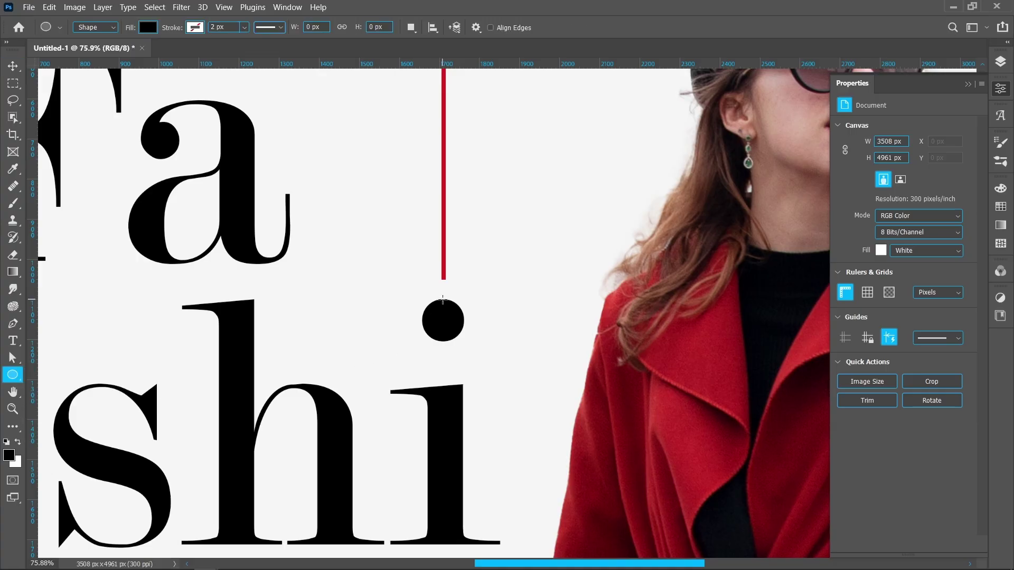
pyautogui.moveTo(443, 300); pyautogui.dragTo(484, 341)
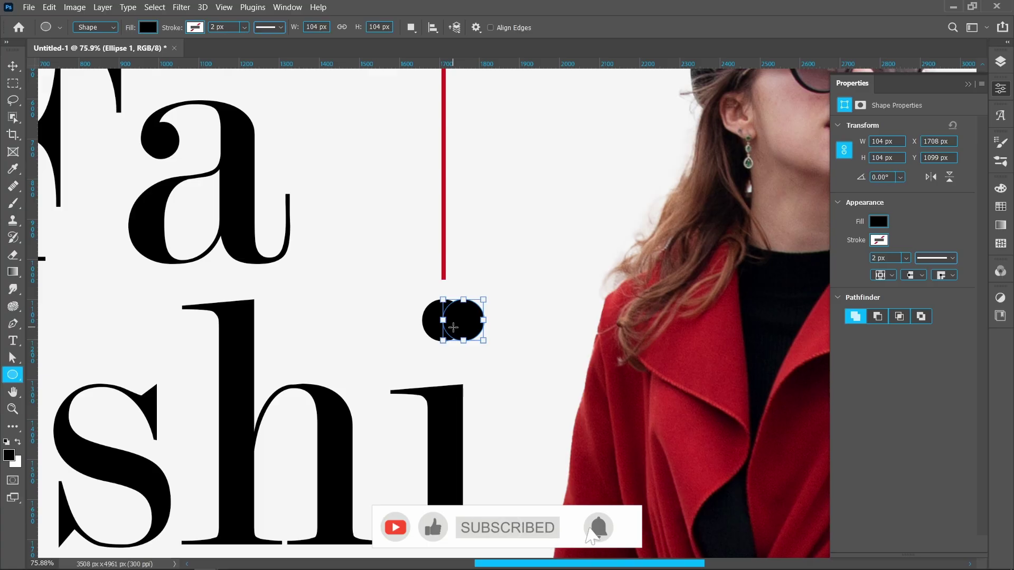
# - Place the circle over the dot of the "i" and enlarge it to about 107 px so it covers the dot exactly
pyautogui.press('v')
pyautogui.moveTo(463, 327); pyautogui.dragTo(443, 326)
pyautogui.scroll(4, 443, 326)
pyautogui.scroll(4, 444, 329)
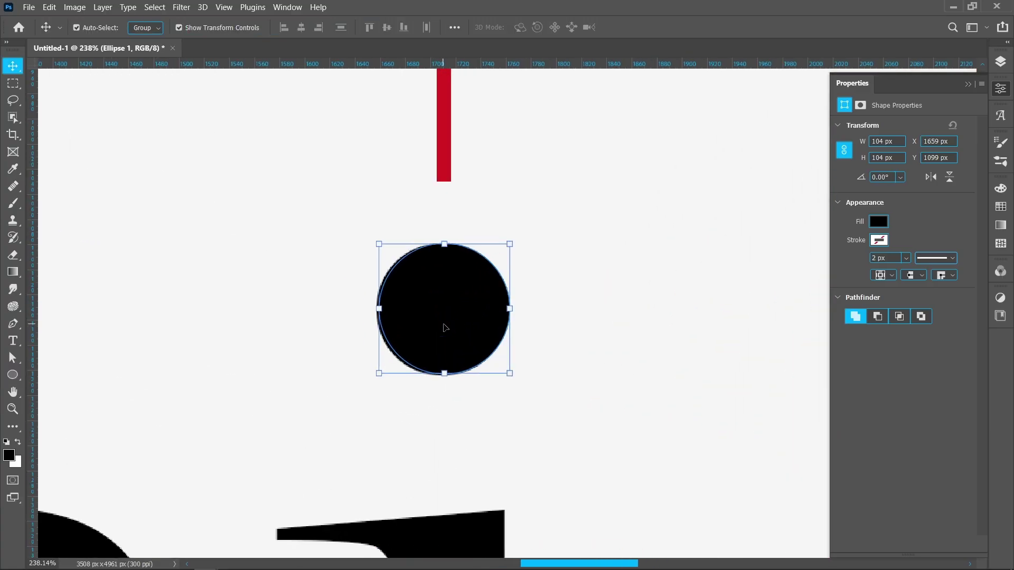
pyautogui.press('Left')
pyautogui.press('Left')
pyautogui.press('Left')
pyautogui.press('Right')
pyautogui.moveTo(440, 371); pyautogui.dragTo(440, 374)
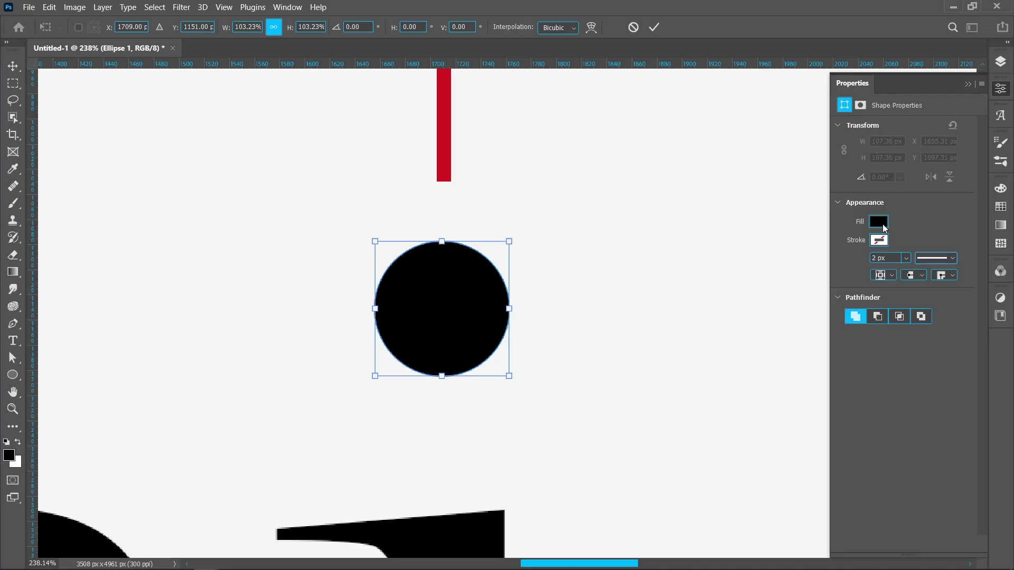
# - Fill the circle over the dot of the "i" with the recently used bright red
pyautogui.click(882, 222)
pyautogui.click(833, 291)
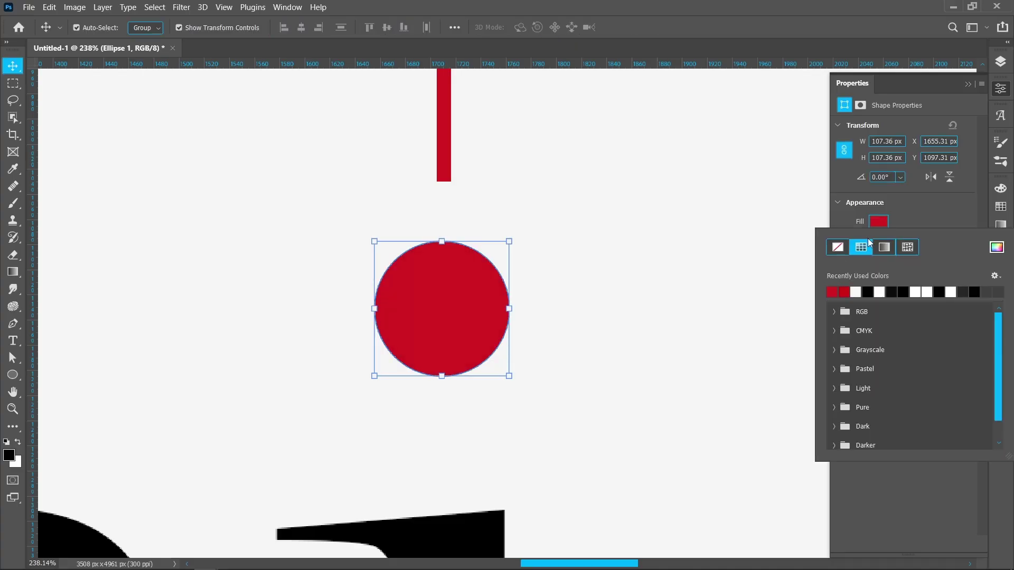
pyautogui.click(919, 215)
# - Nudge the red line 1 px left to align it with the center of the red dot
pyautogui.click(443, 158)
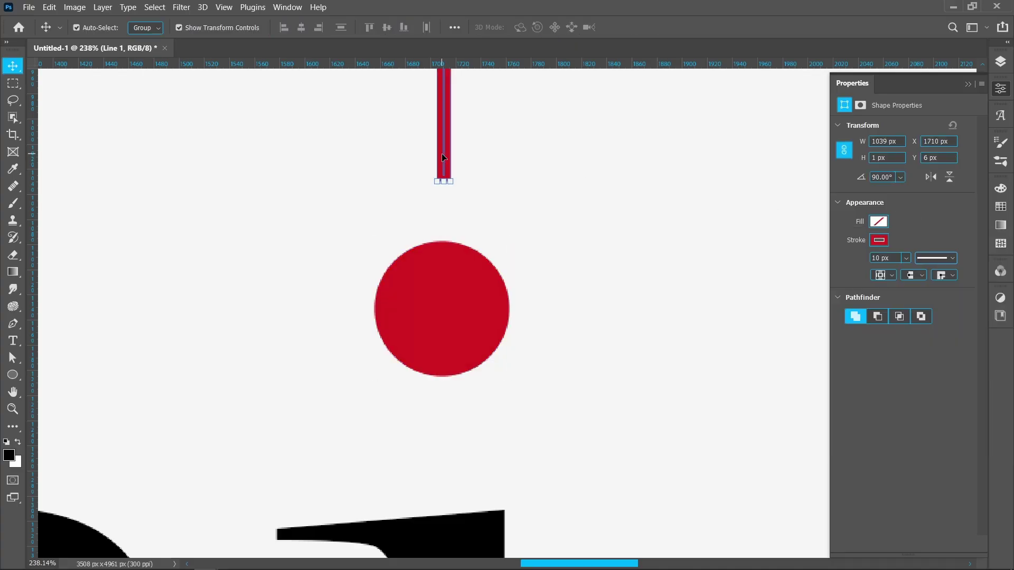
pyautogui.press('Left')
pyautogui.scroll(-5, 450, 219)
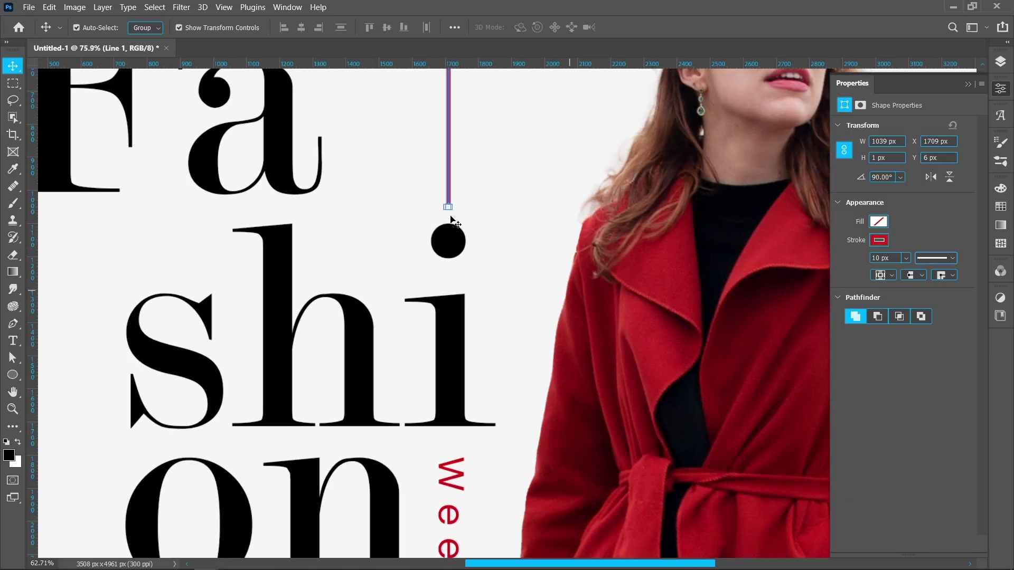
pyautogui.scroll(-5, 450, 220)
pyautogui.click(698, 320)
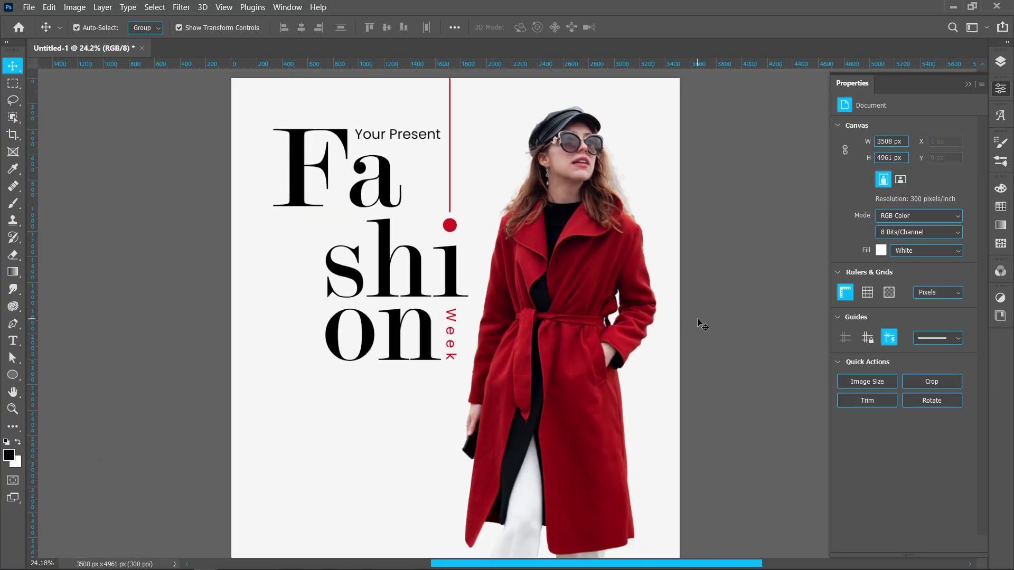
# - Duplicate the "Your Present" text below "on" and change the copy to "28 July 2025"
pyautogui.moveTo(478, 355); pyautogui.dragTo(481, 311)
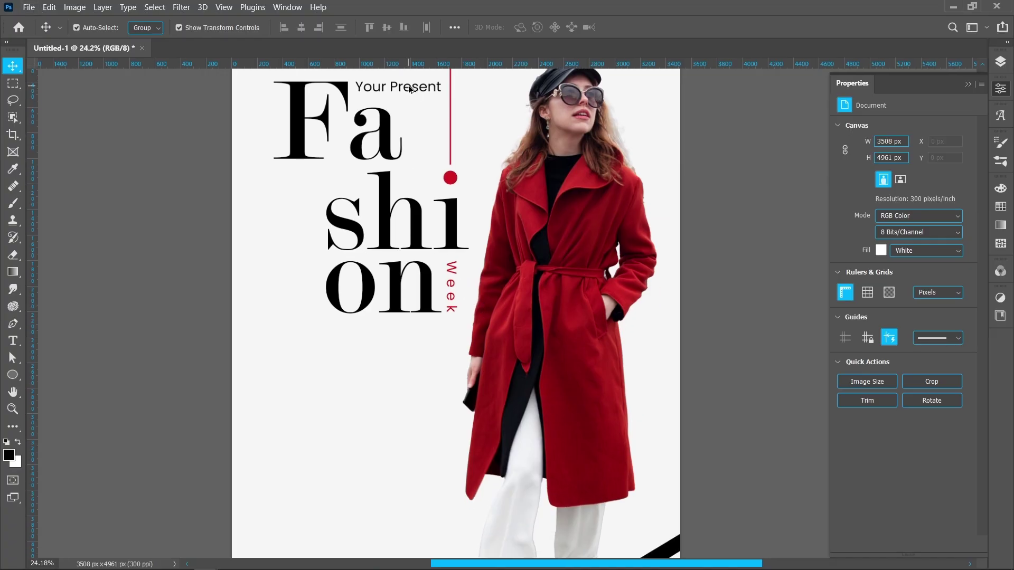
pyautogui.moveTo(410, 90); pyautogui.dragTo(409, 329)
pyautogui.doubleClick(409, 328)
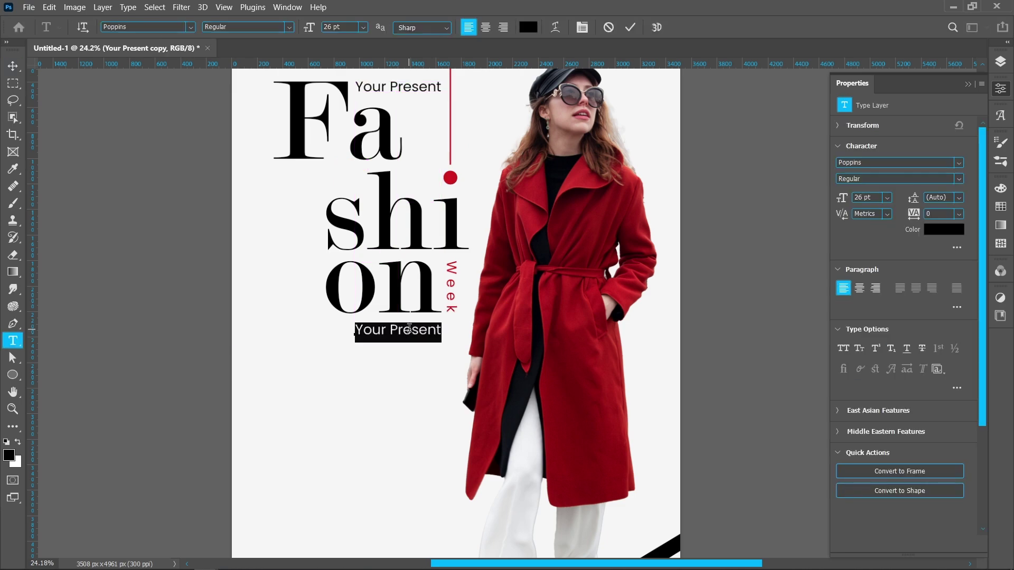
pyautogui.write('28')
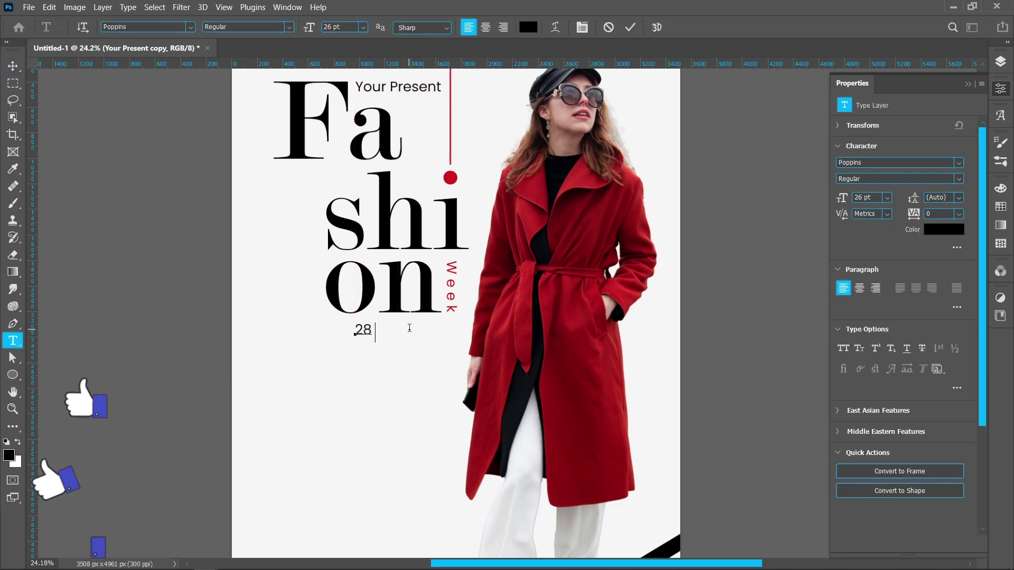
pyautogui.write(' July')
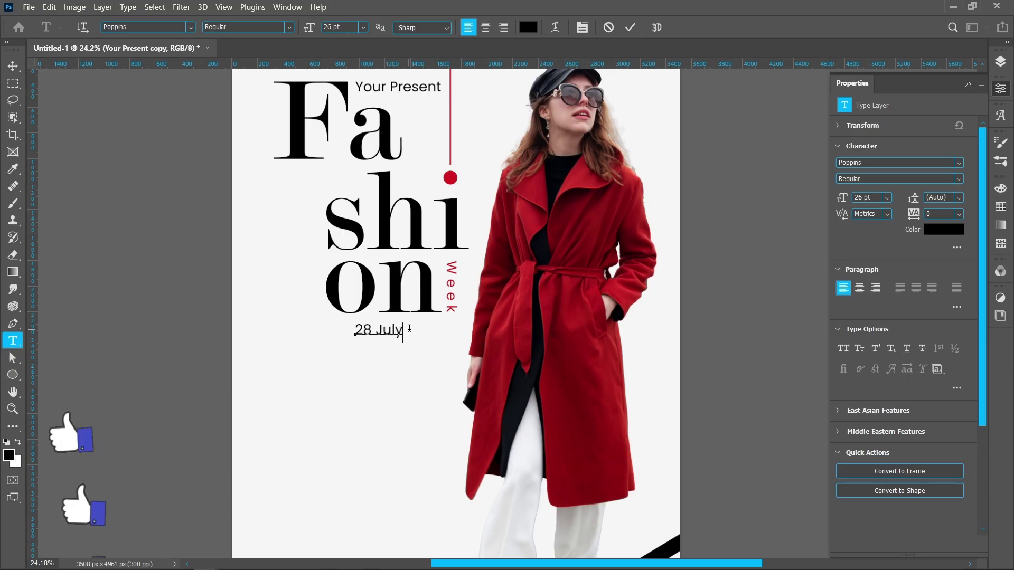
pyautogui.write(' 2025')
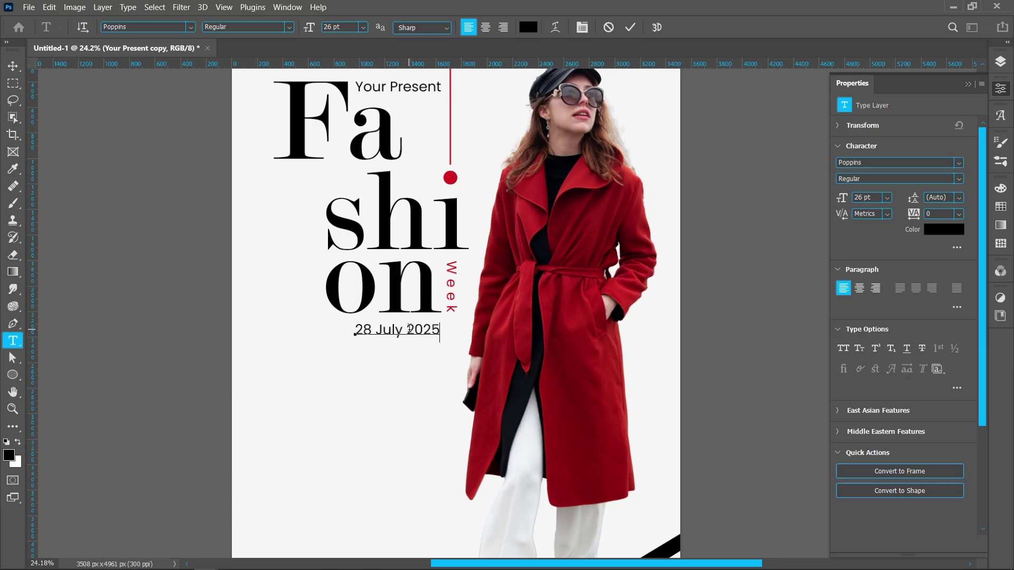
# - Set the font weight of the "28 July 2025" text to Poppins Medium
pyautogui.moveTo(355, 329); pyautogui.dragTo(440, 331)
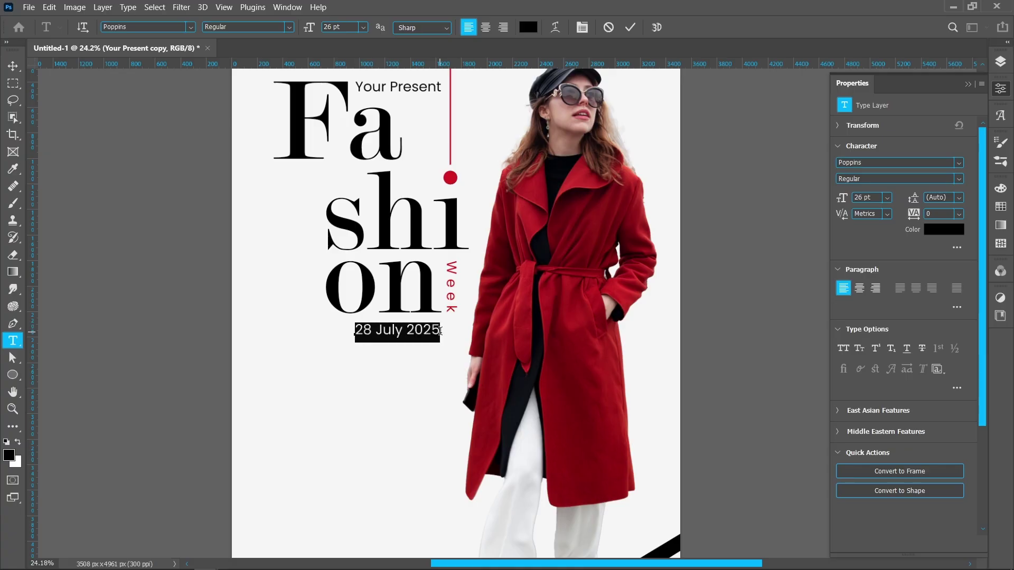
pyautogui.click(958, 179)
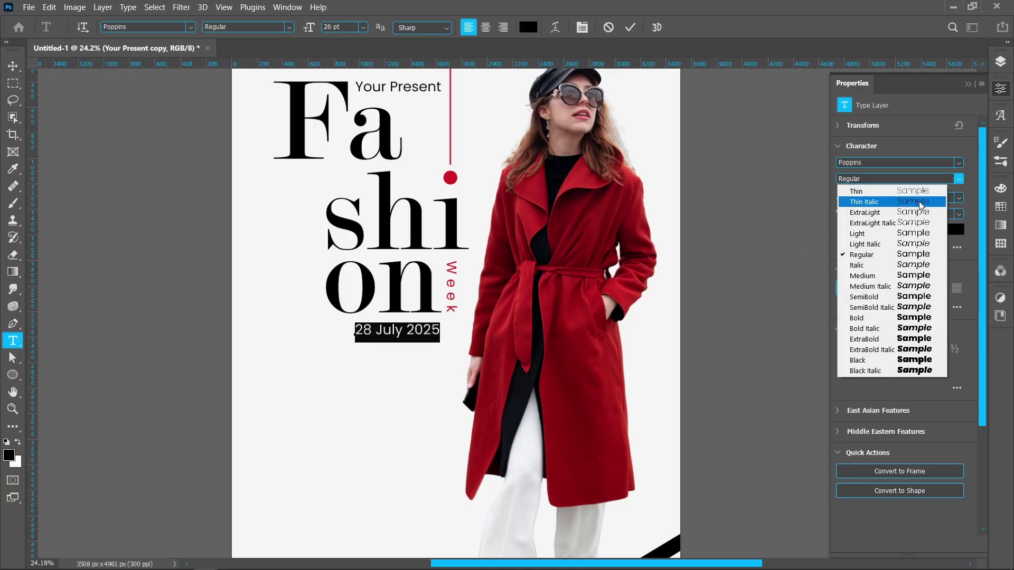
pyautogui.click(866, 278)
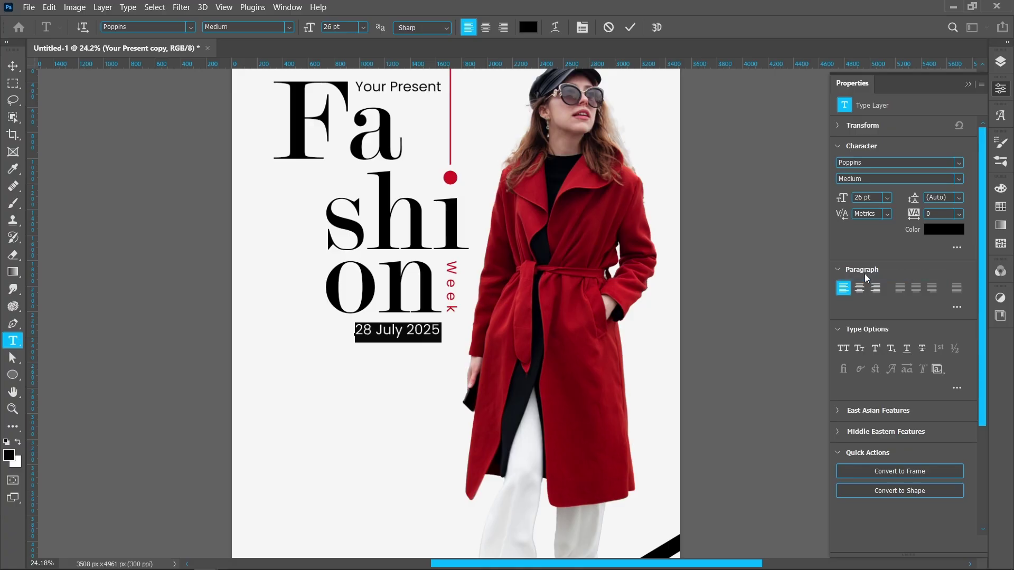
pyautogui.click(12, 67)
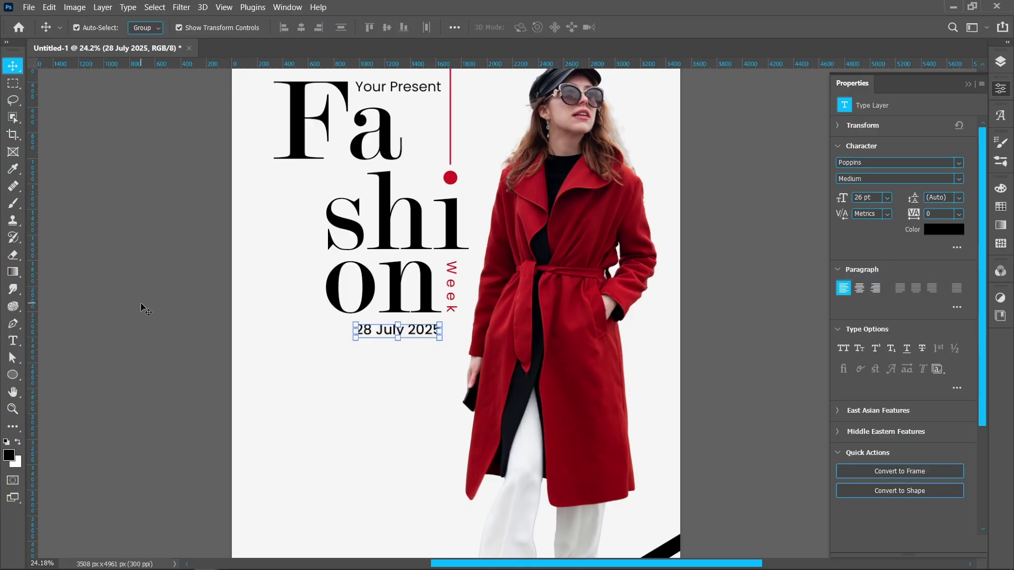
# - Reduce the font size of the "28 July 2025" text to 24 pt
pyautogui.click(865, 195)
pyautogui.press('Down')
pyautogui.press('Down')
pyautogui.press('Down')
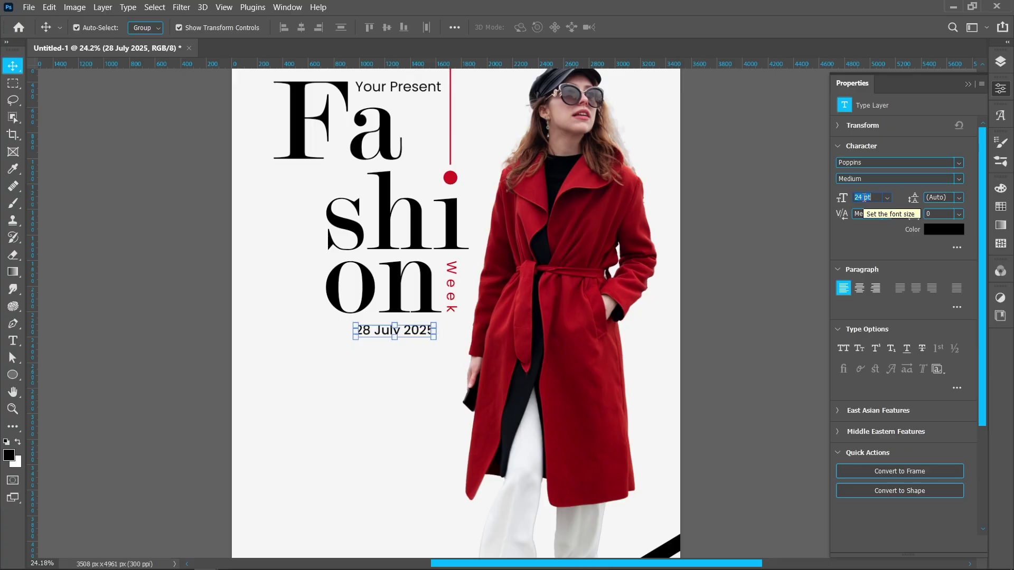
pyautogui.click(731, 313)
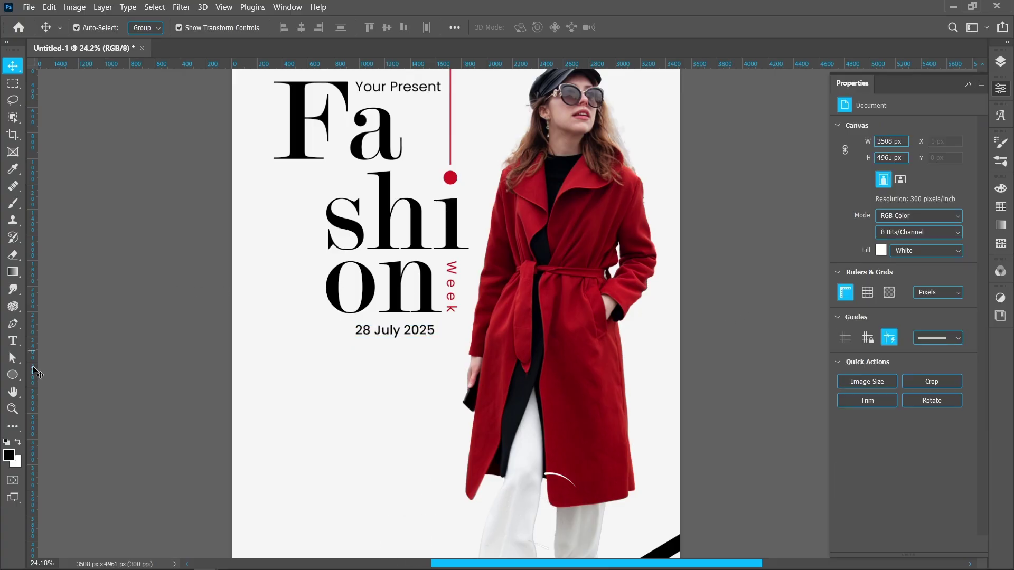
# - Draw a rectangle about 1231 × 152 px over the date, reaching the woman's coat, and fill it with the recent bright red
pyautogui.rightClick(15, 374)
pyautogui.click(32, 373)
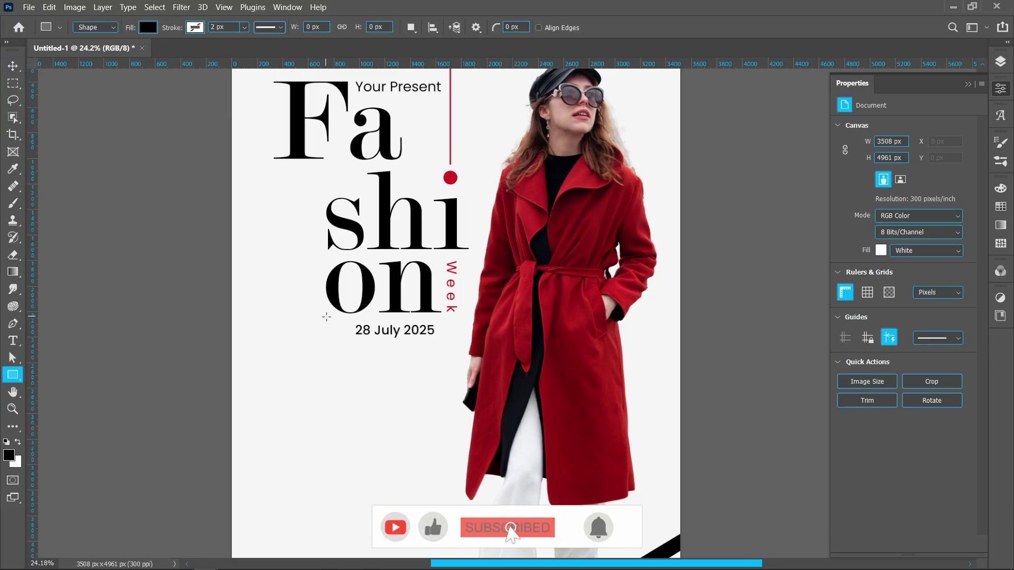
pyautogui.moveTo(328, 323); pyautogui.dragTo(485, 342)
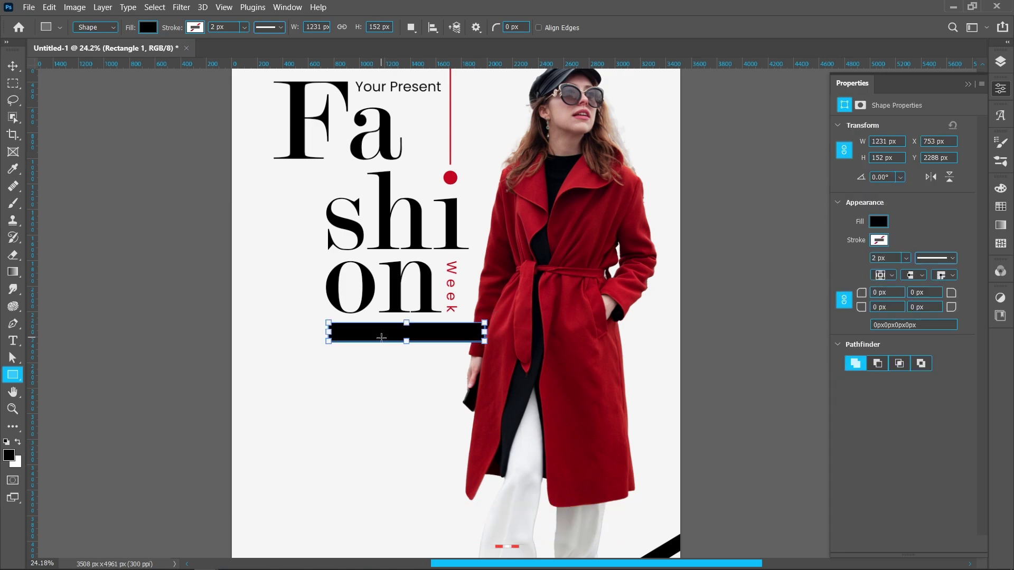
pyautogui.click(878, 221)
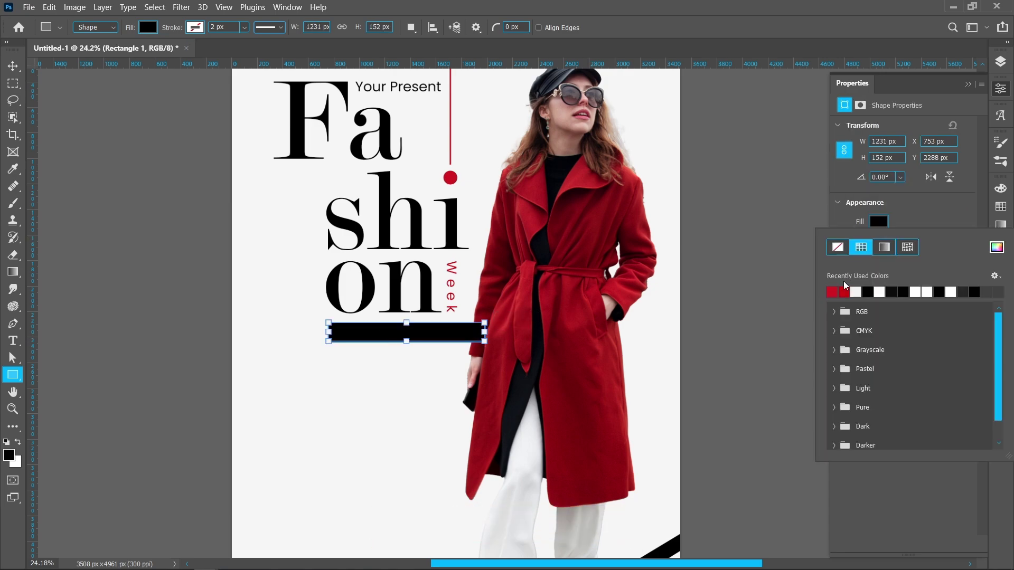
pyautogui.click(834, 289)
# - Move the "28 July 2025" layer to the top of the layer stack, above the red rectangle
pyautogui.click(1001, 62)
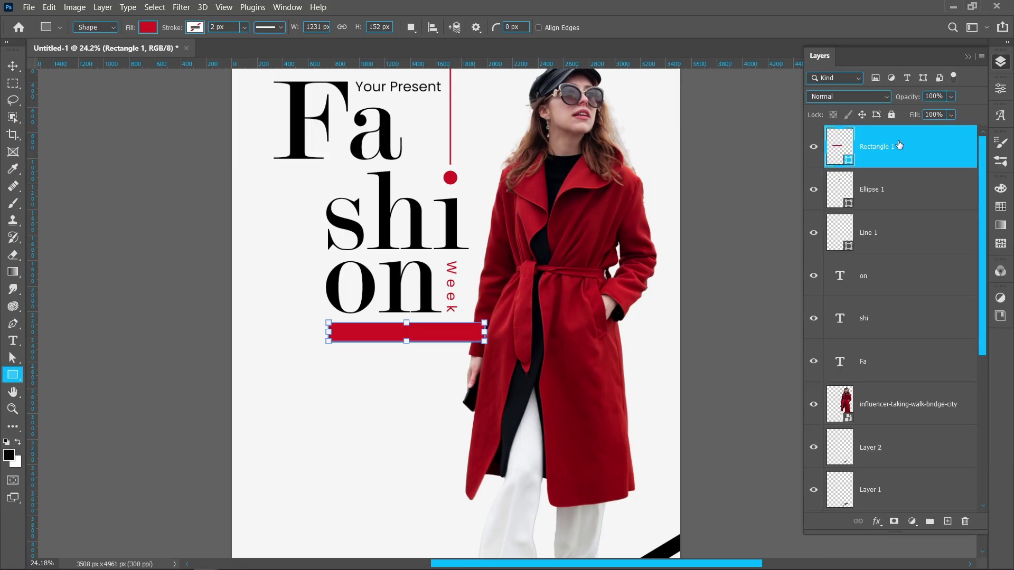
pyautogui.scroll(-5, 860, 365)
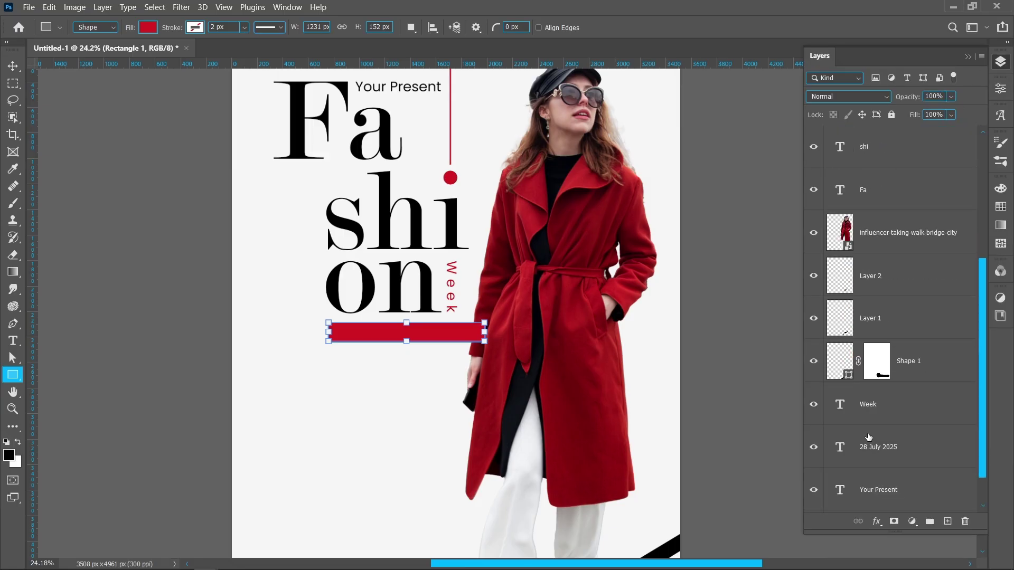
pyautogui.click(907, 405)
pyautogui.moveTo(914, 410); pyautogui.dragTo(912, 127)
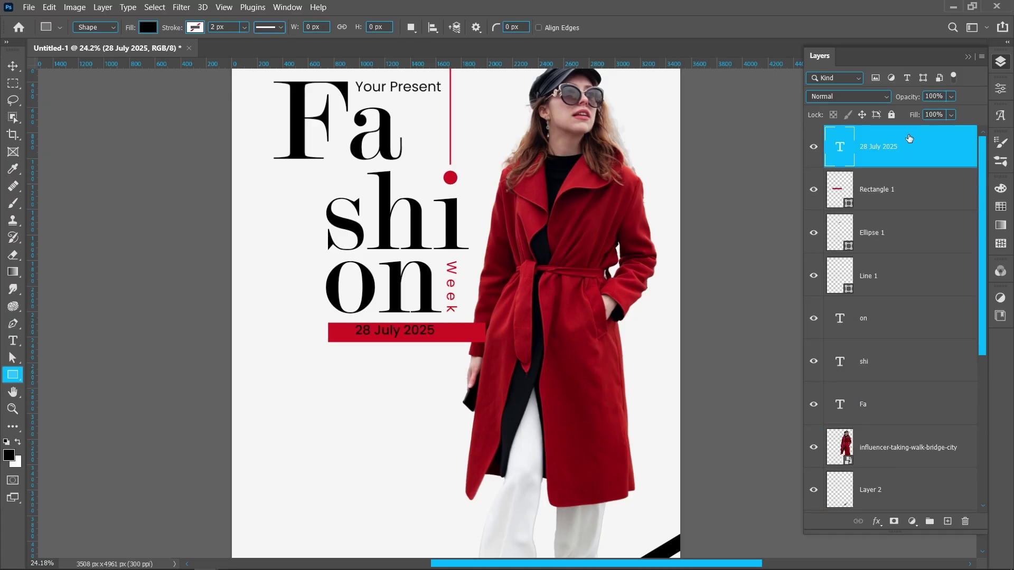
# - Move the red rectangle's layer beneath the woman's layer so the bar passes behind her coat
pyautogui.click(13, 66)
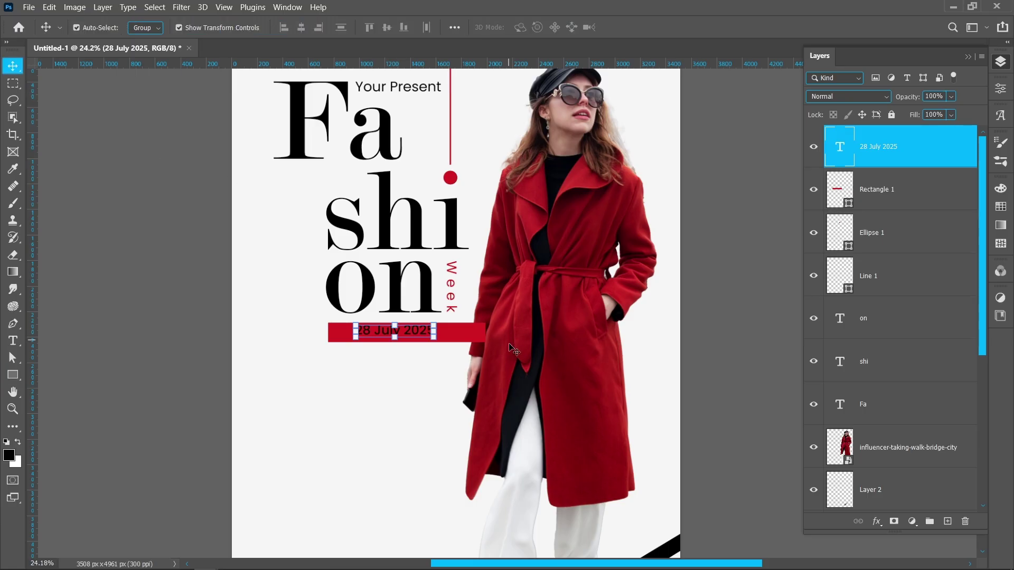
pyautogui.click(476, 331)
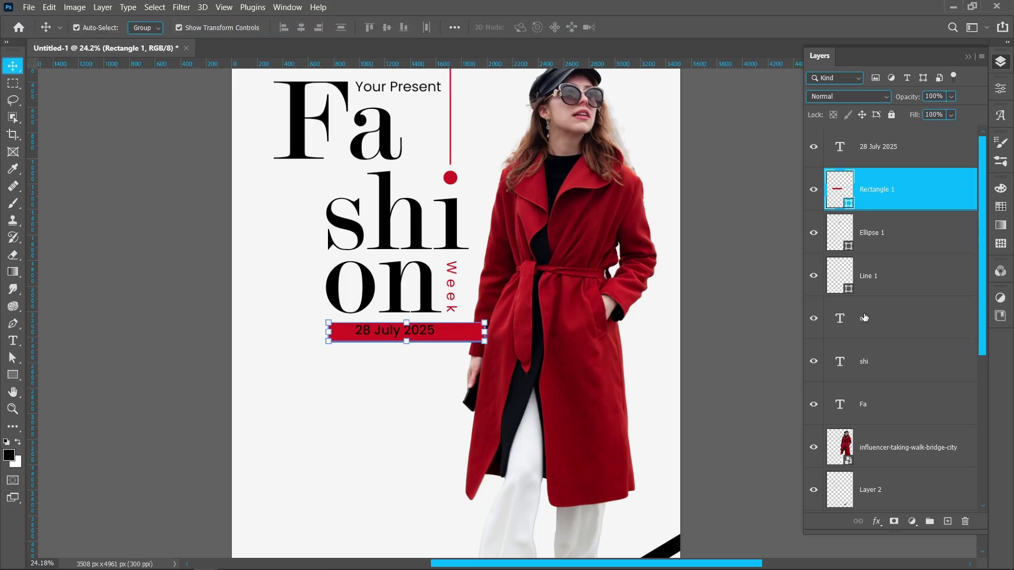
pyautogui.moveTo(910, 202); pyautogui.dragTo(873, 465)
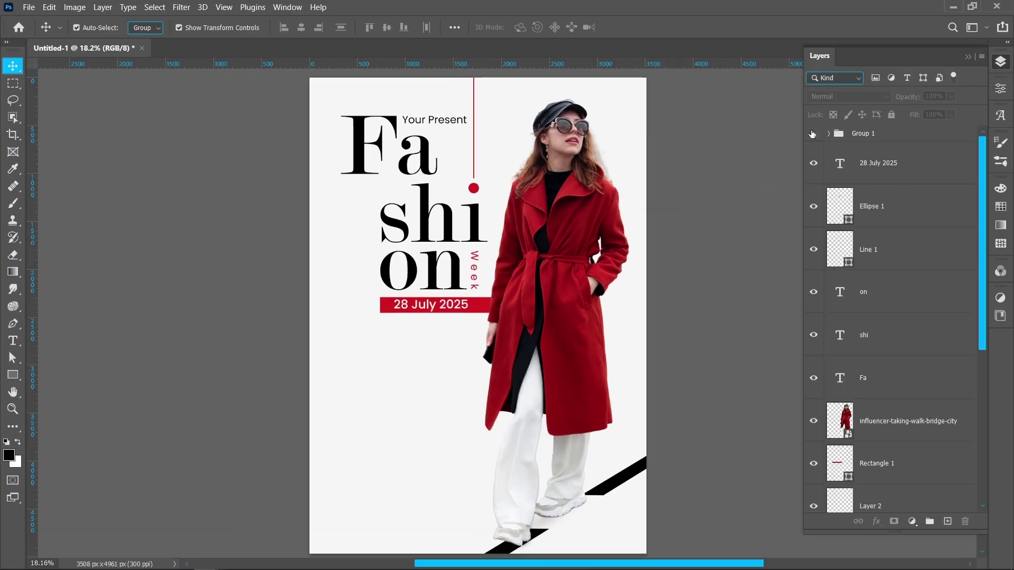
# - Show the "Group 1" layer group with the collection and contact information text
pyautogui.click(813, 134)
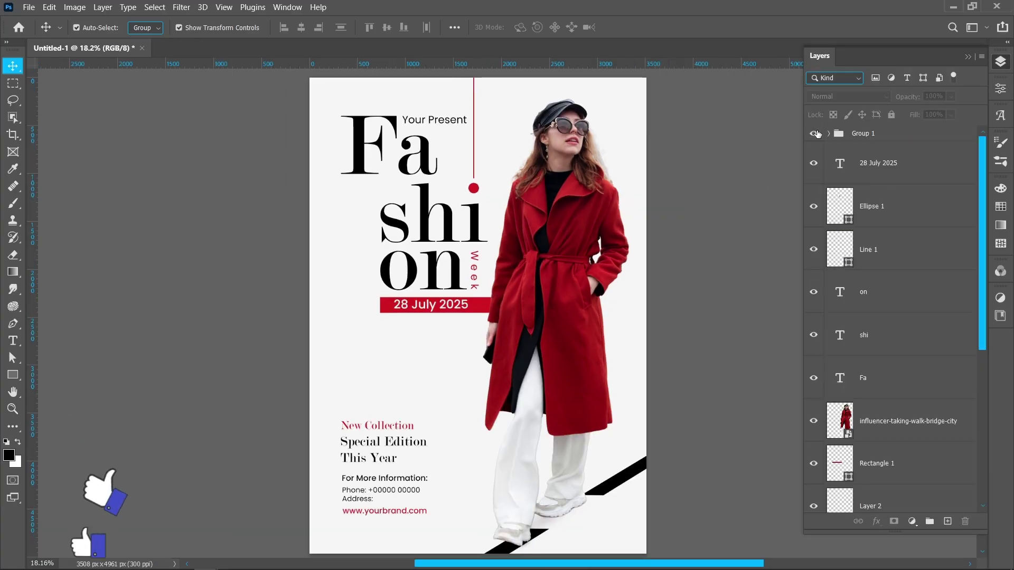